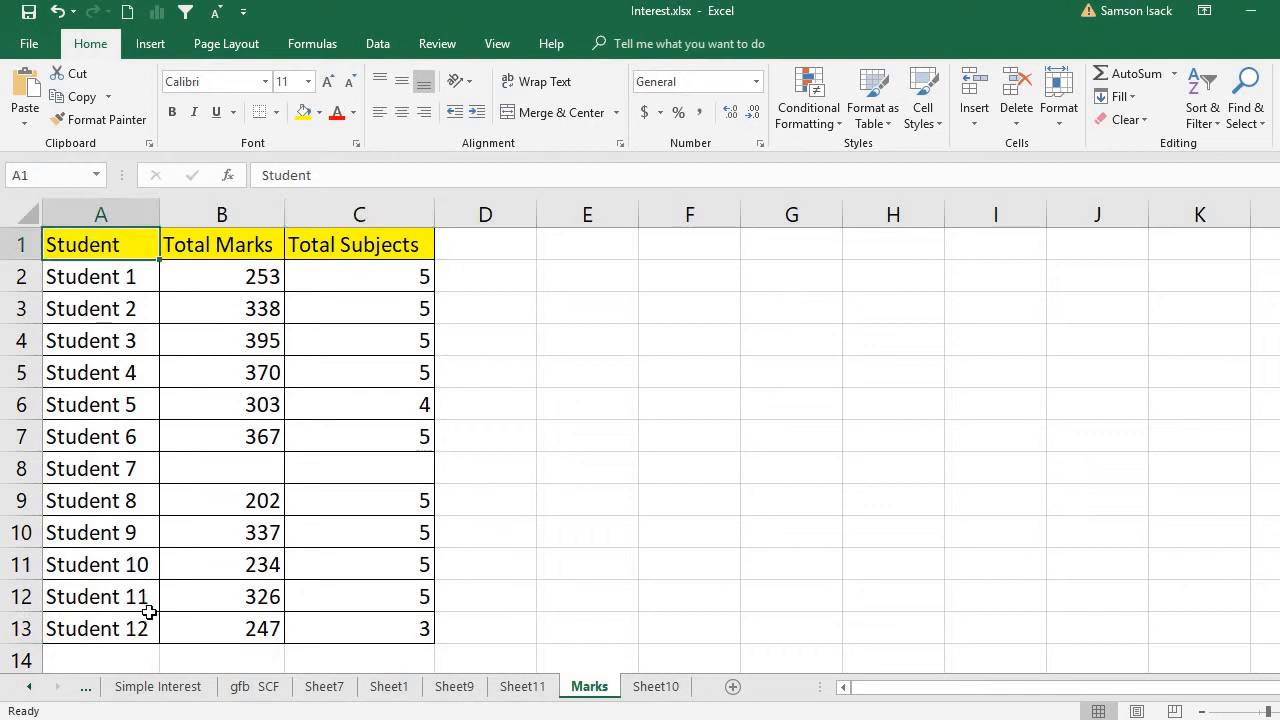
{"action": "left_click", "coordinate": [143, 626]}
{"action": "left_click", "coordinate": [221, 244]}
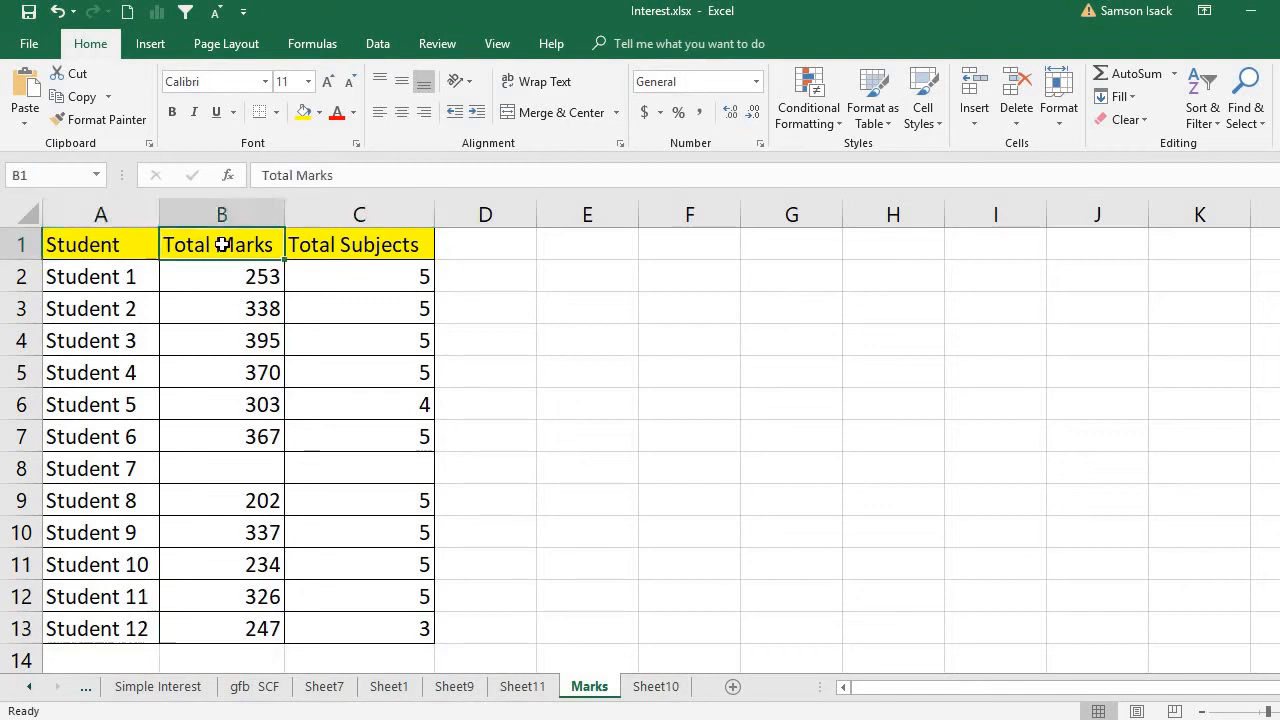
{"action": "left_click", "coordinate": [228, 271]}
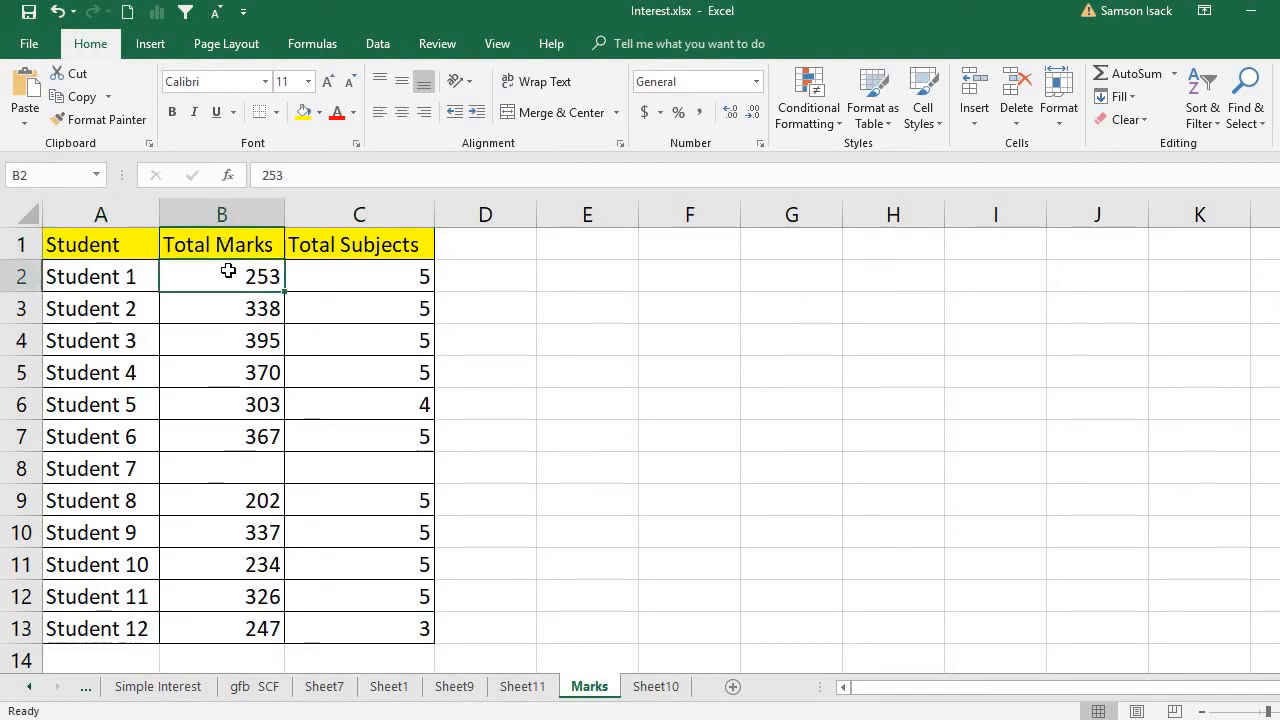
{"action": "left_click", "coordinate": [365, 277]}
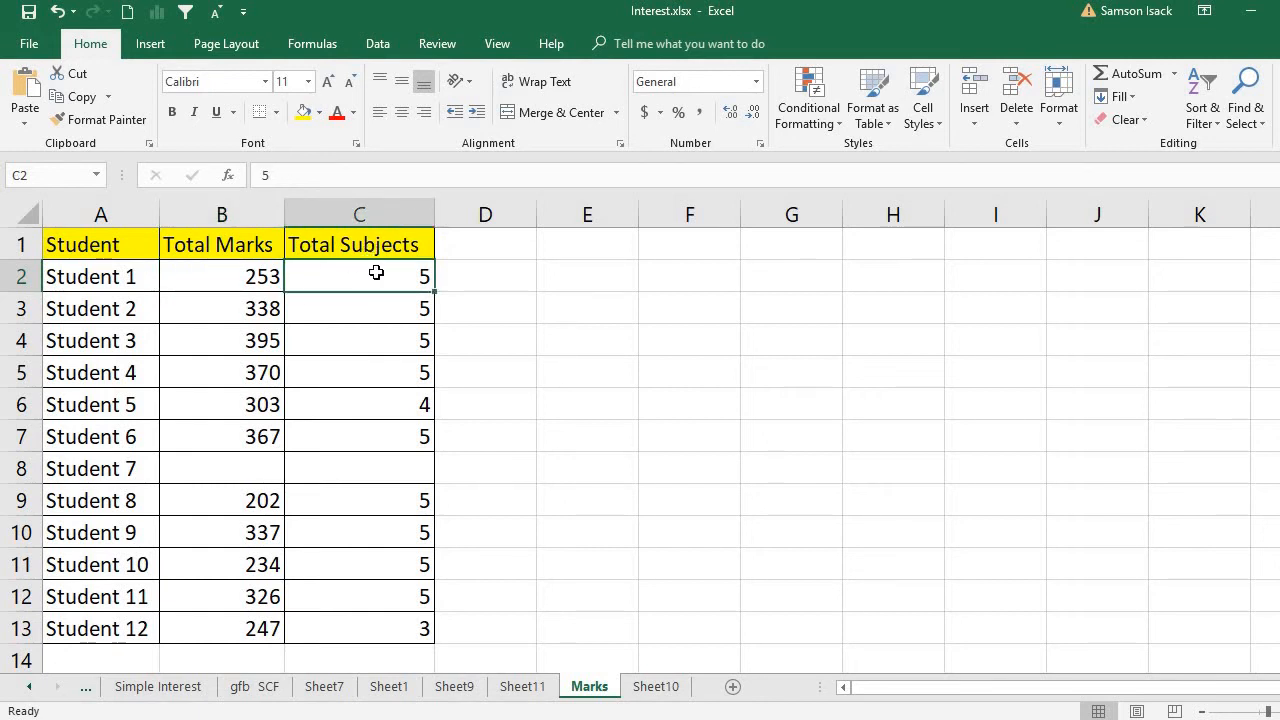
{"action": "left_click", "coordinate": [233, 271]}
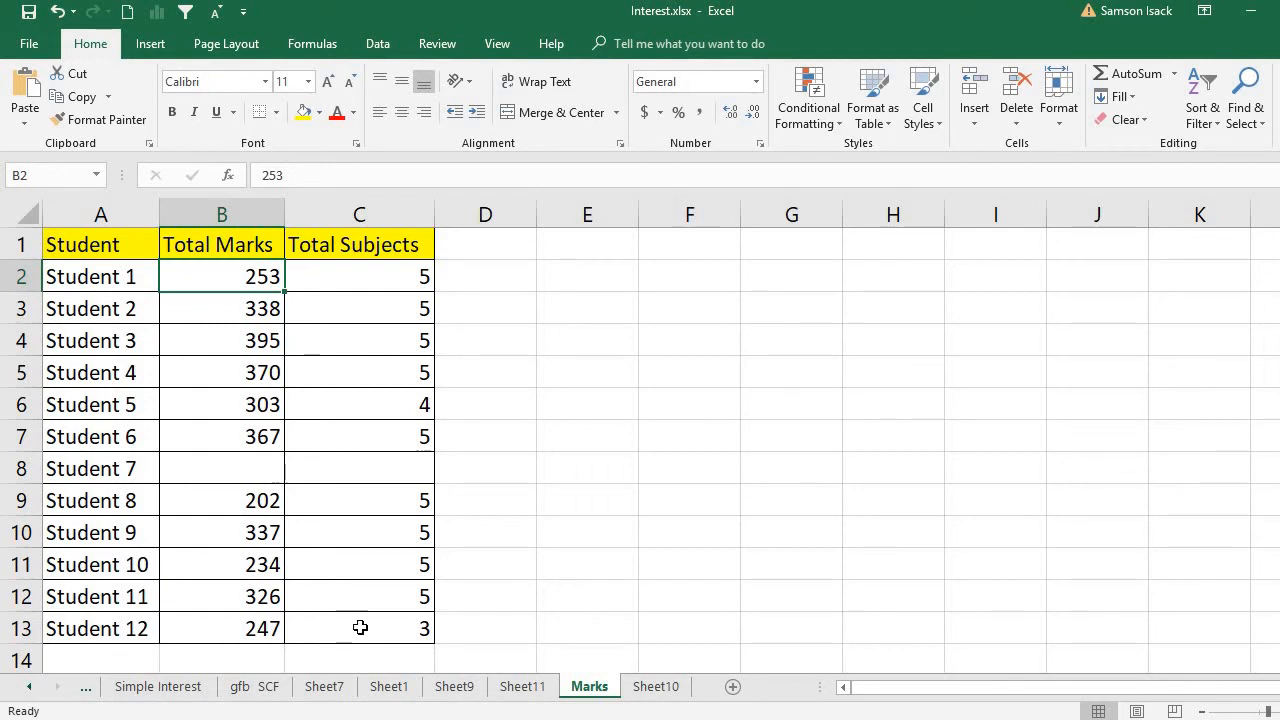
- Create a PivotTable on a new worksheet from the student marks range A1:C13 on the Marks sheet
{"action": "left_click_drag", "start_coordinate": [363, 630], "coordinate": [95, 243]}
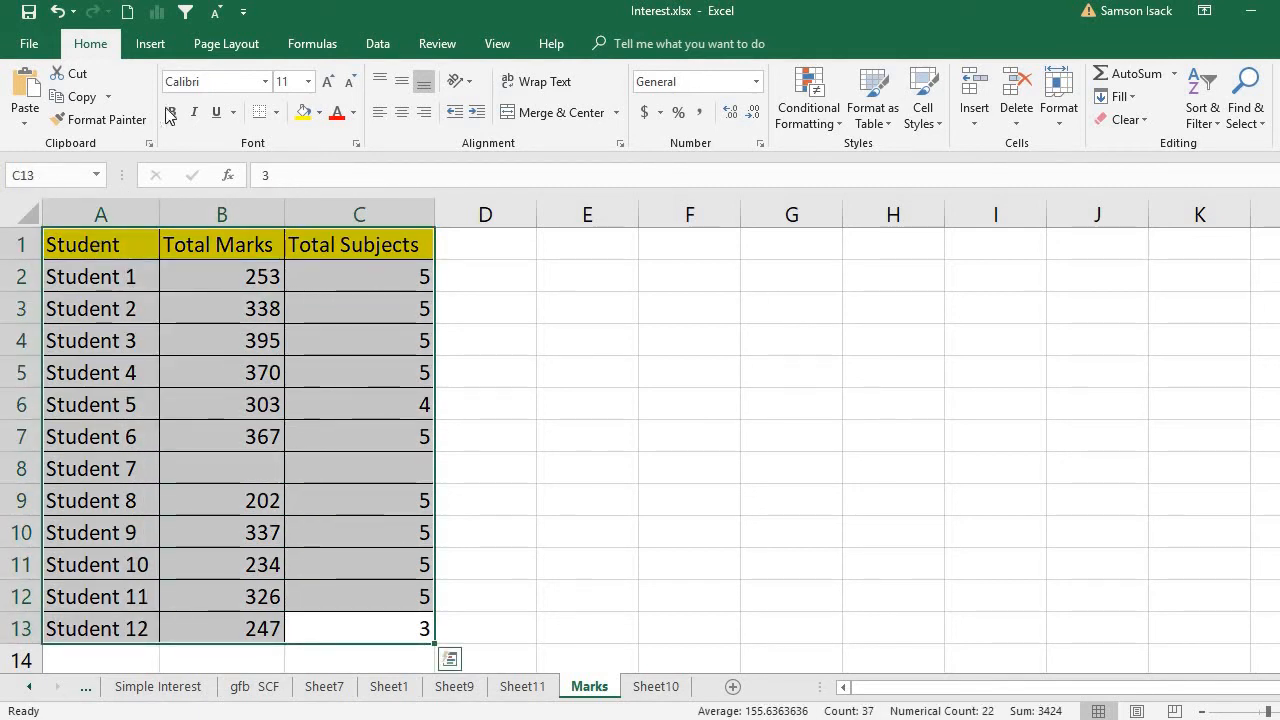
{"action": "left_click", "coordinate": [156, 48]}
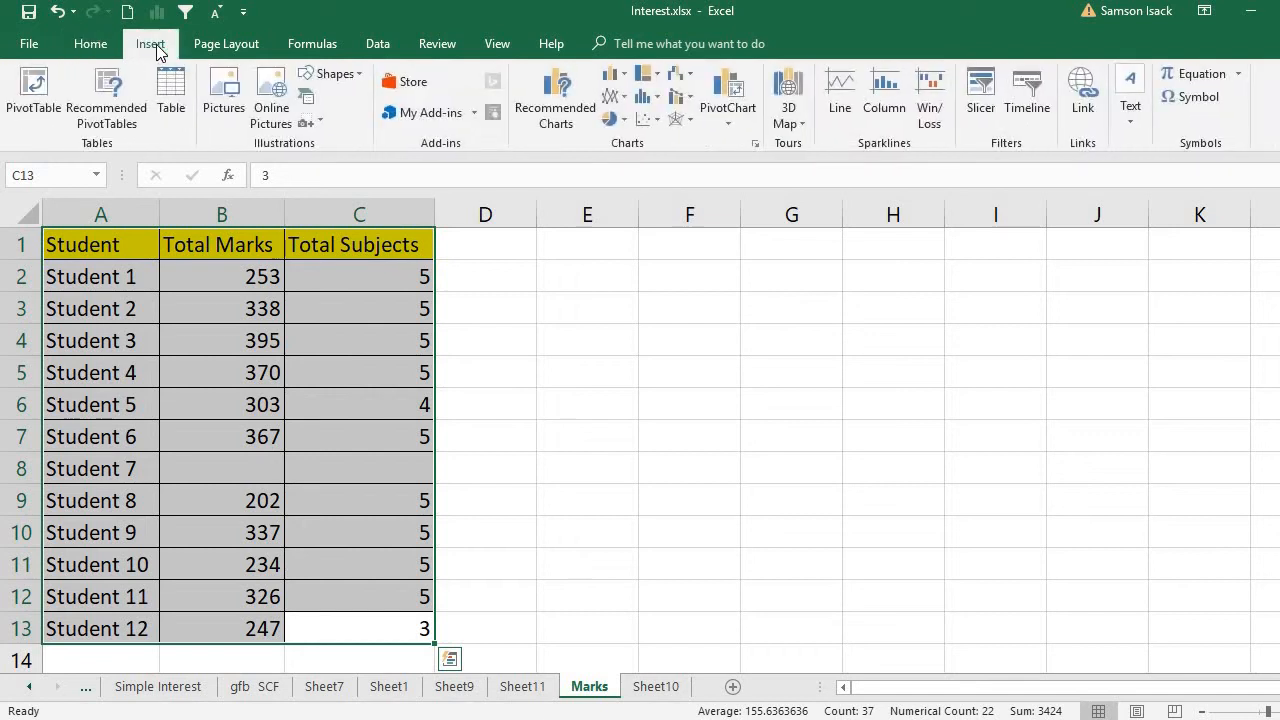
{"action": "left_click", "coordinate": [30, 100]}
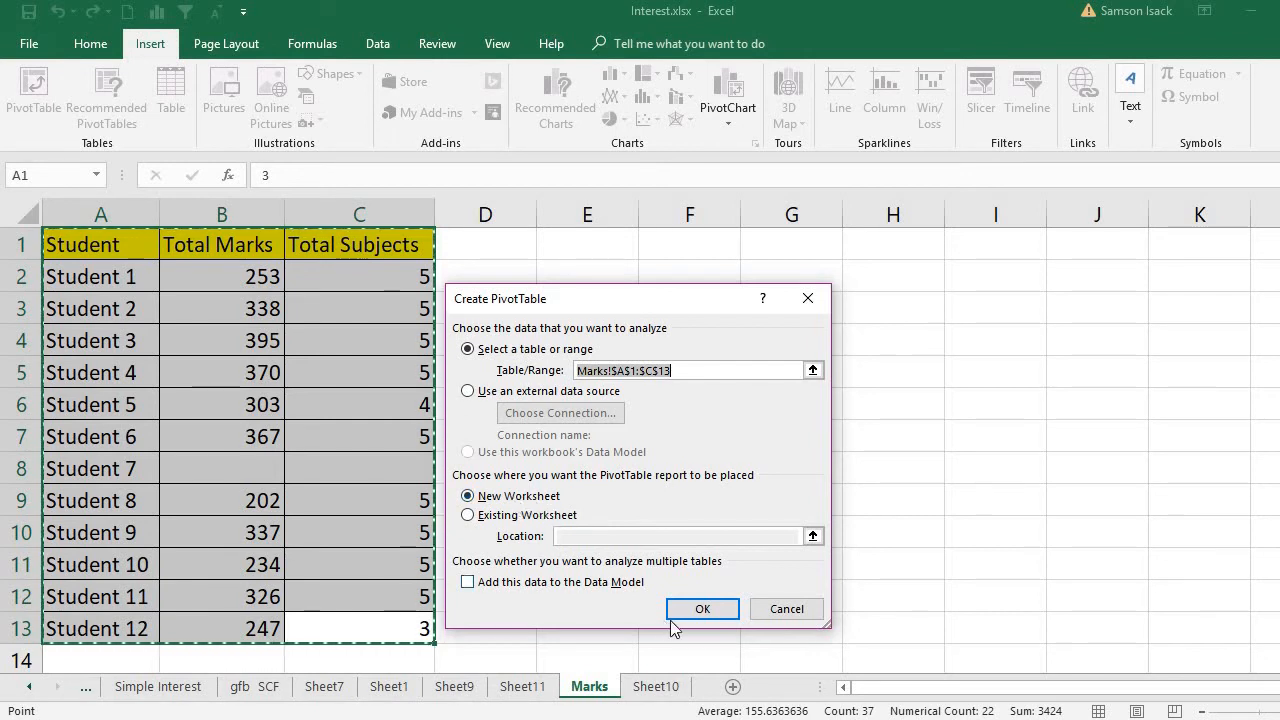
{"action": "left_click", "coordinate": [703, 609]}
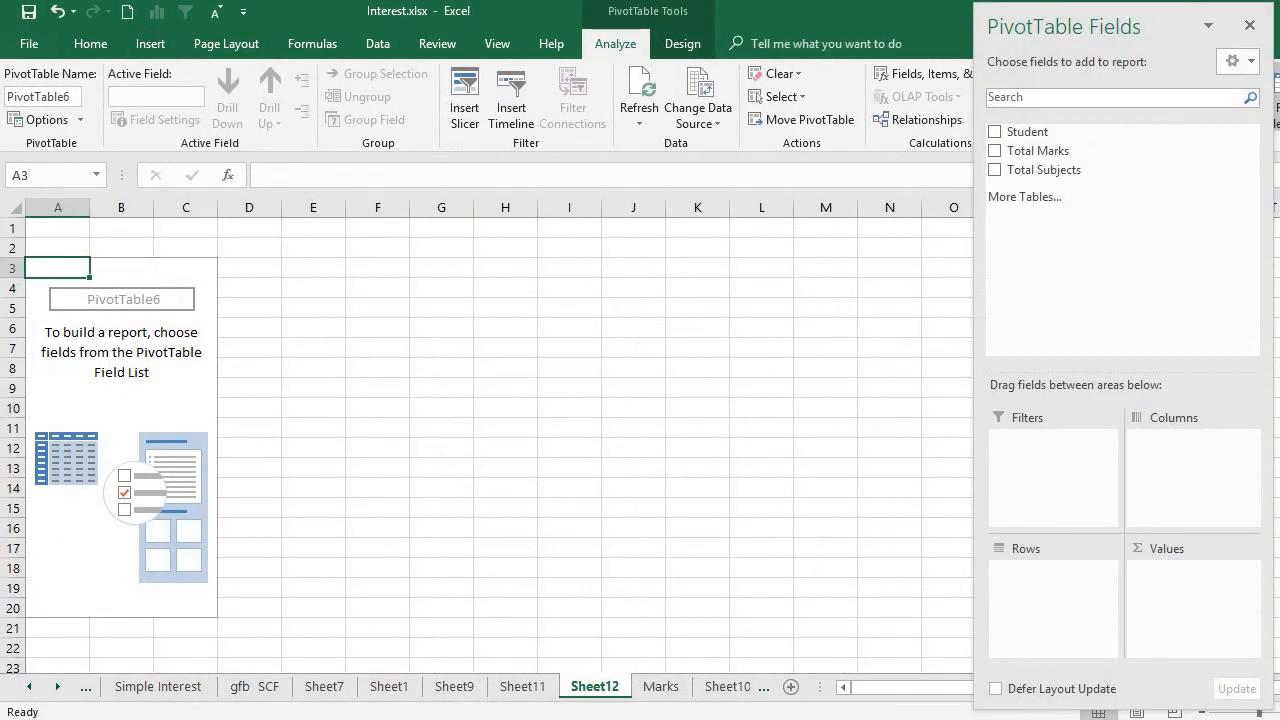
- Add the Student field as rows and Total Marks and Total Subjects as values in the PivotTable
{"action": "scroll", "coordinate": [487, 436], "scroll_direction": "up", "scroll_amount": 1}
{"action": "scroll", "coordinate": [754, 586], "scroll_direction": "up", "scroll_amount": 5}
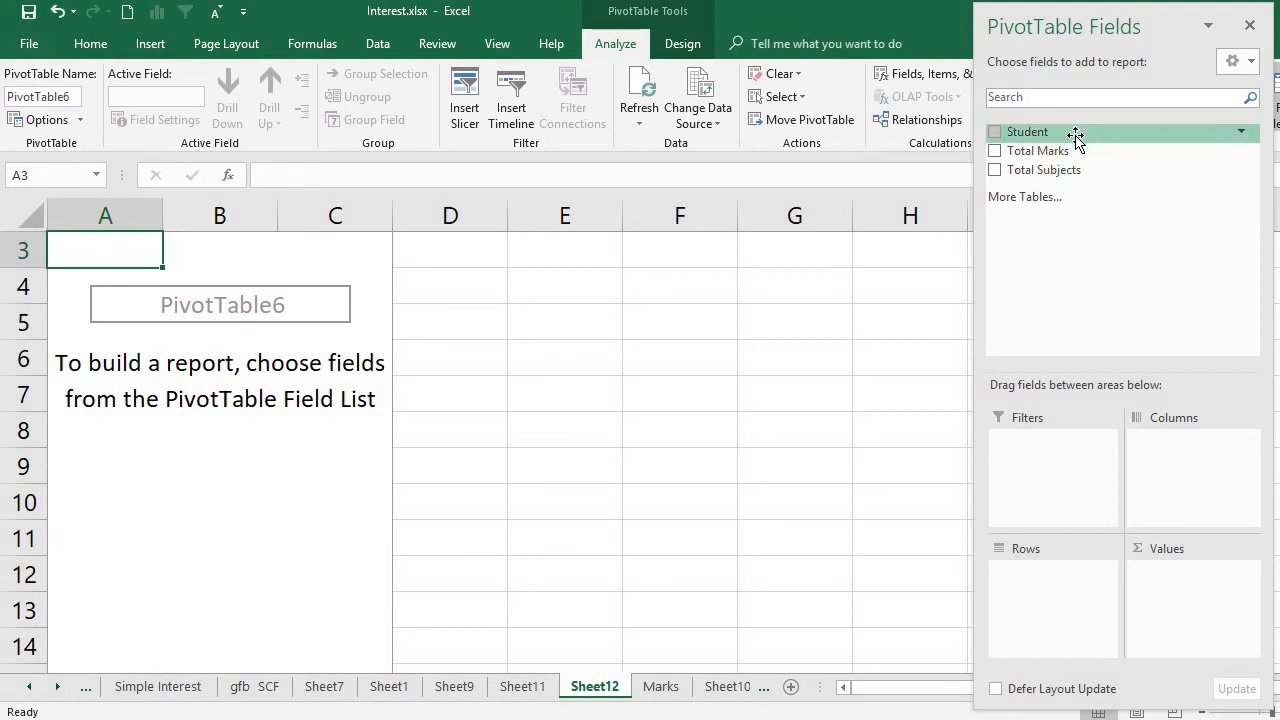
{"action": "left_click", "coordinate": [995, 133]}
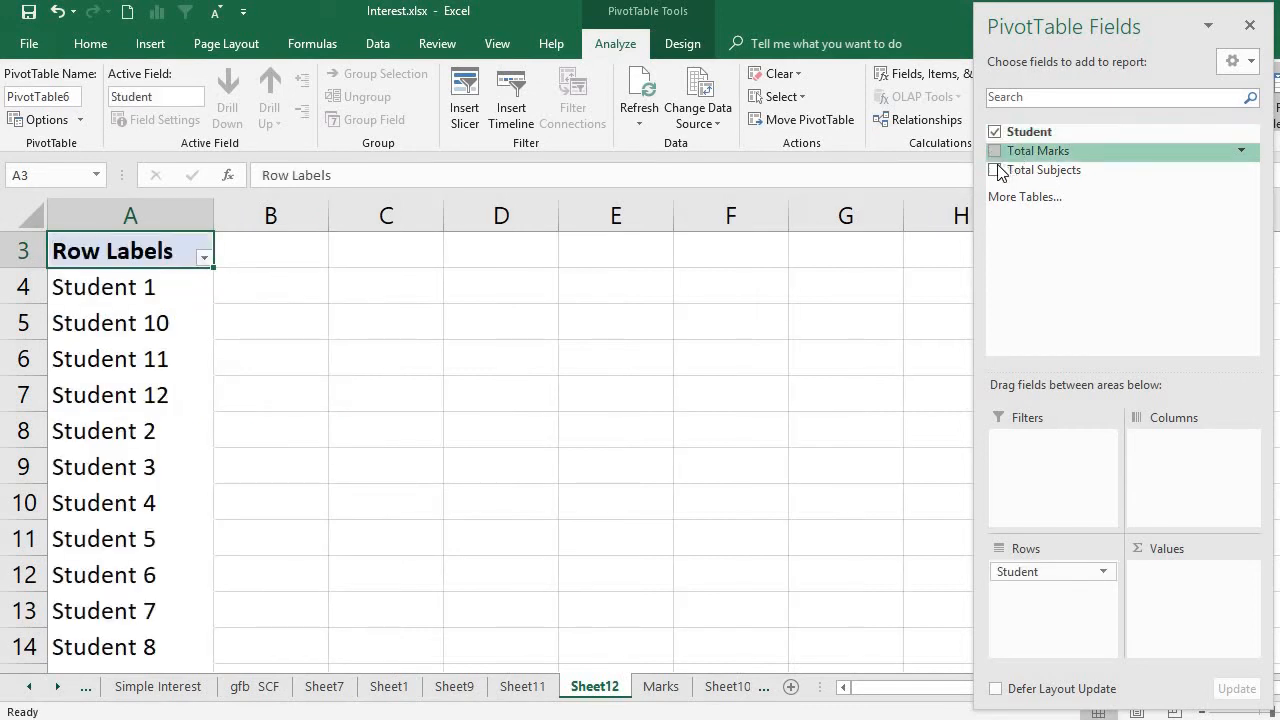
{"action": "left_click", "coordinate": [995, 151]}
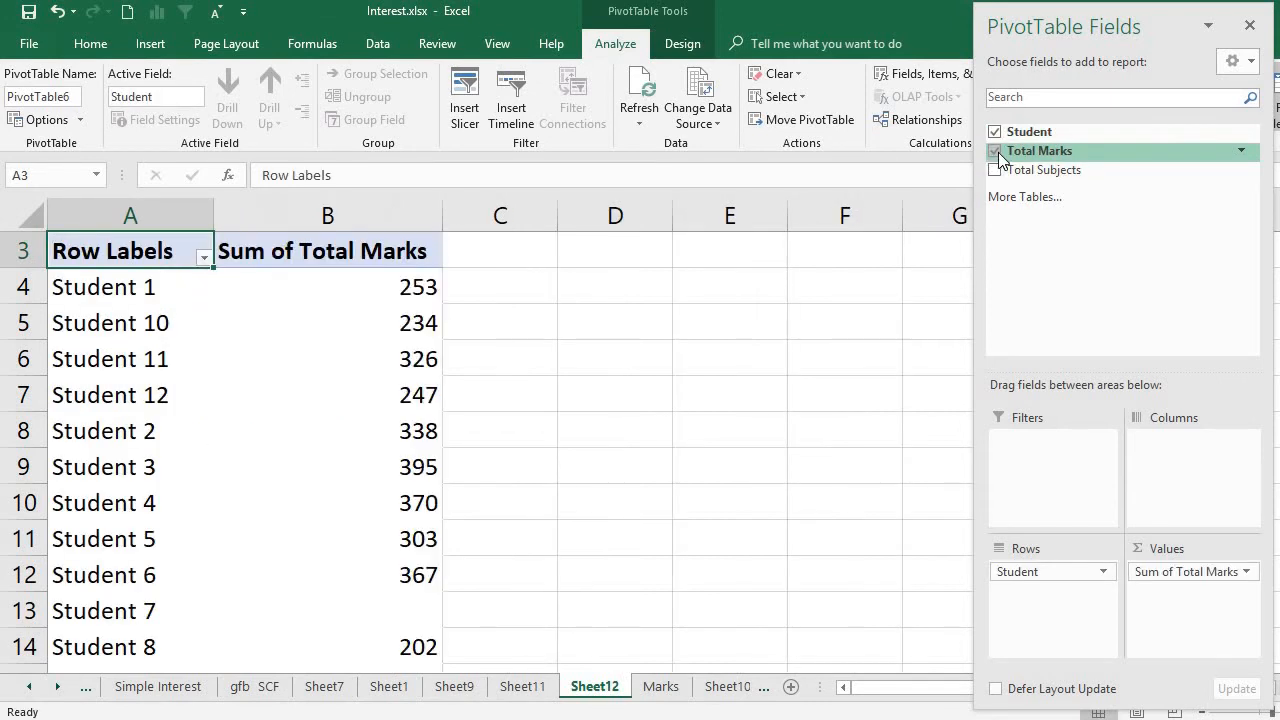
{"action": "left_click", "coordinate": [995, 170]}
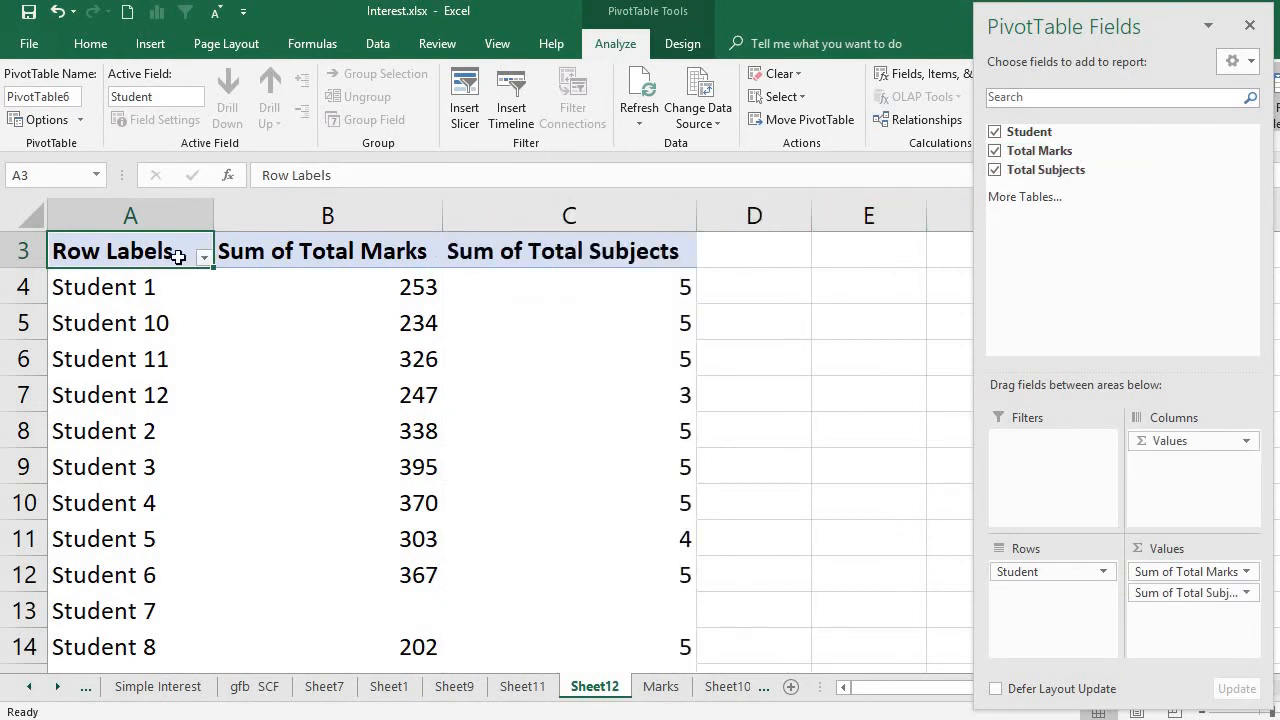
- Rename the PivotTable's Row Labels header in cell A3 as Students
{"action": "left_click", "coordinate": [327, 233]}
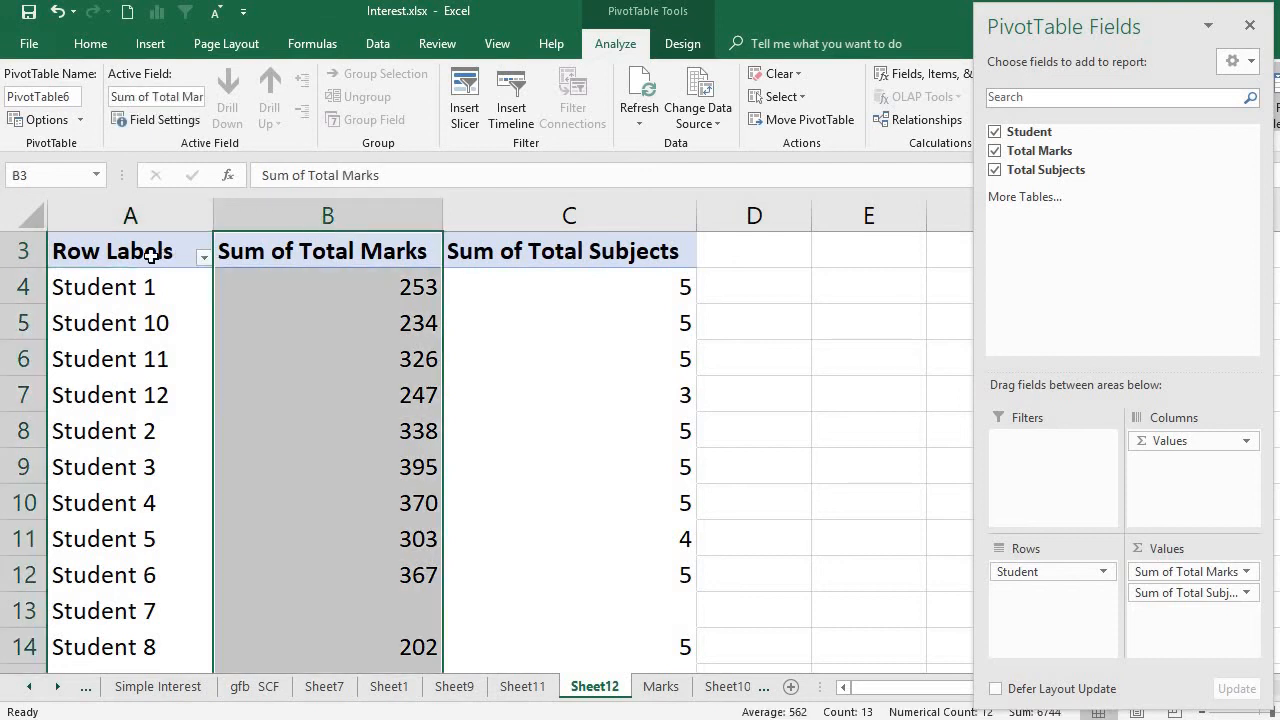
{"action": "left_click", "coordinate": [150, 256]}
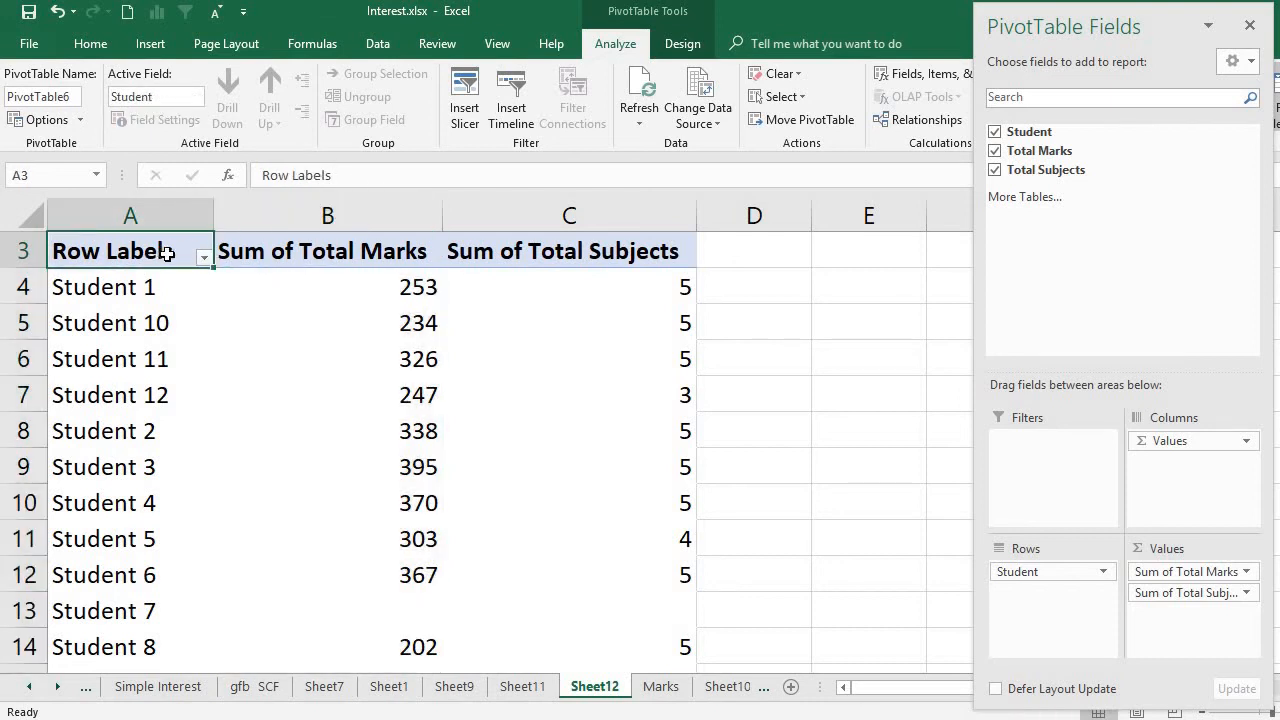
{"action": "type", "text": "Students"}
{"action": "left_click", "coordinate": [169, 287]}
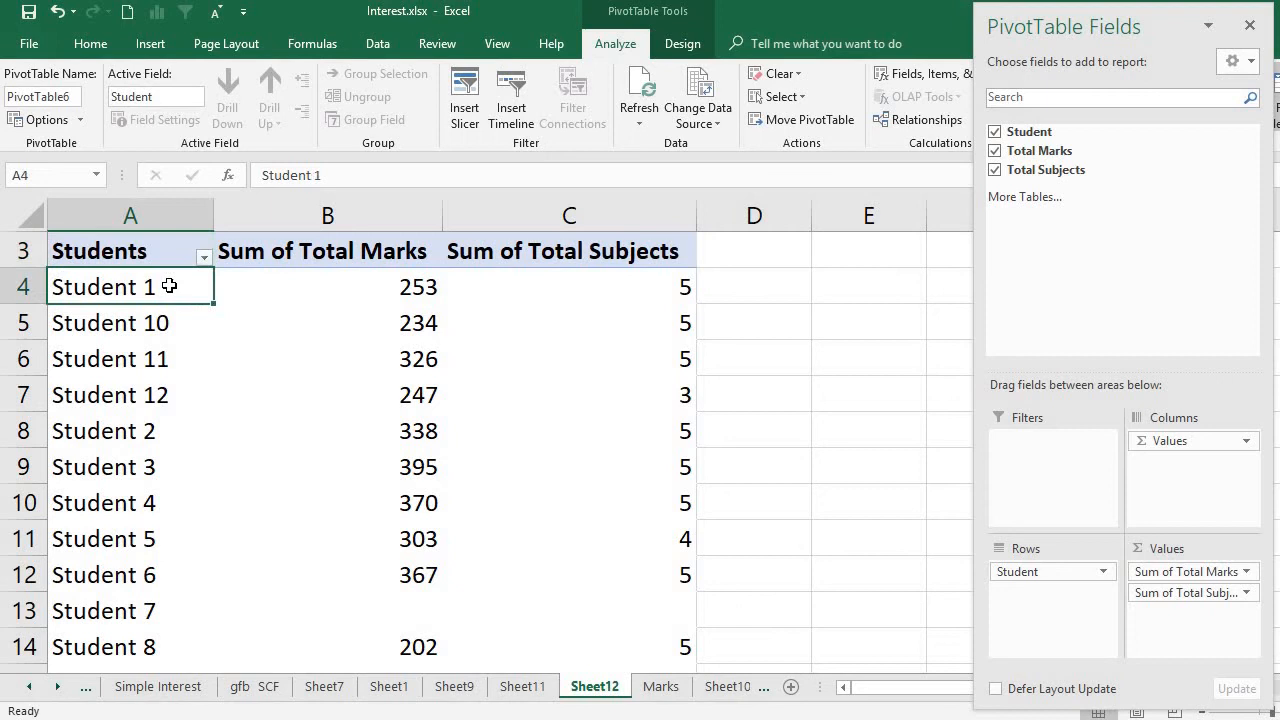
- Examine the total marks and total subjects columns in the PivotTable, comparing the entries for Student 1 and Student 12
{"action": "left_click", "coordinate": [306, 248]}
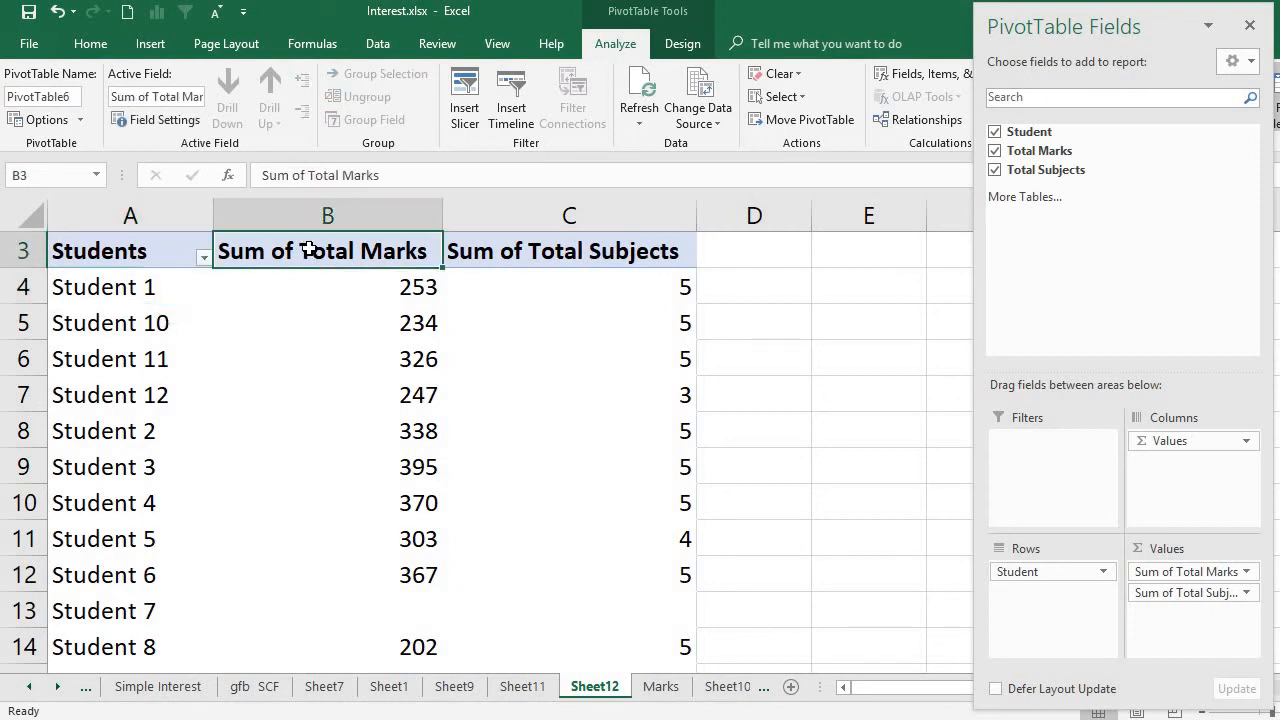
{"action": "left_click", "coordinate": [578, 239]}
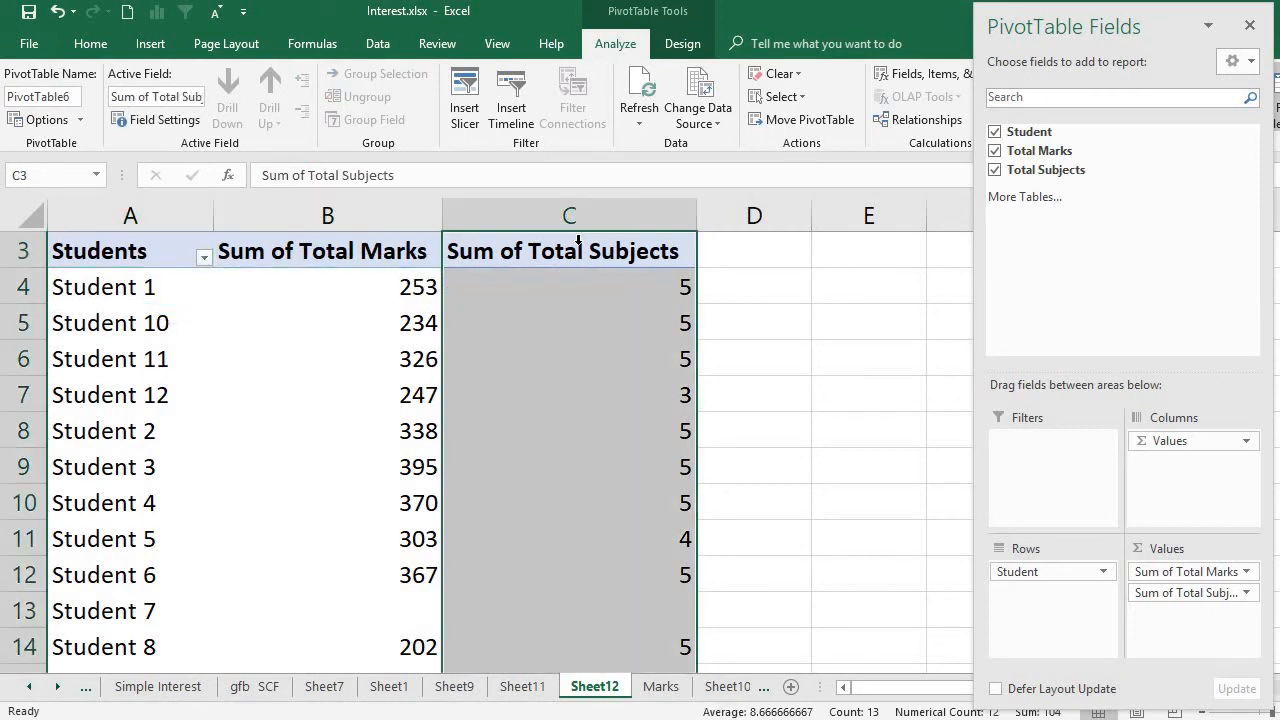
{"action": "left_click", "coordinate": [415, 251]}
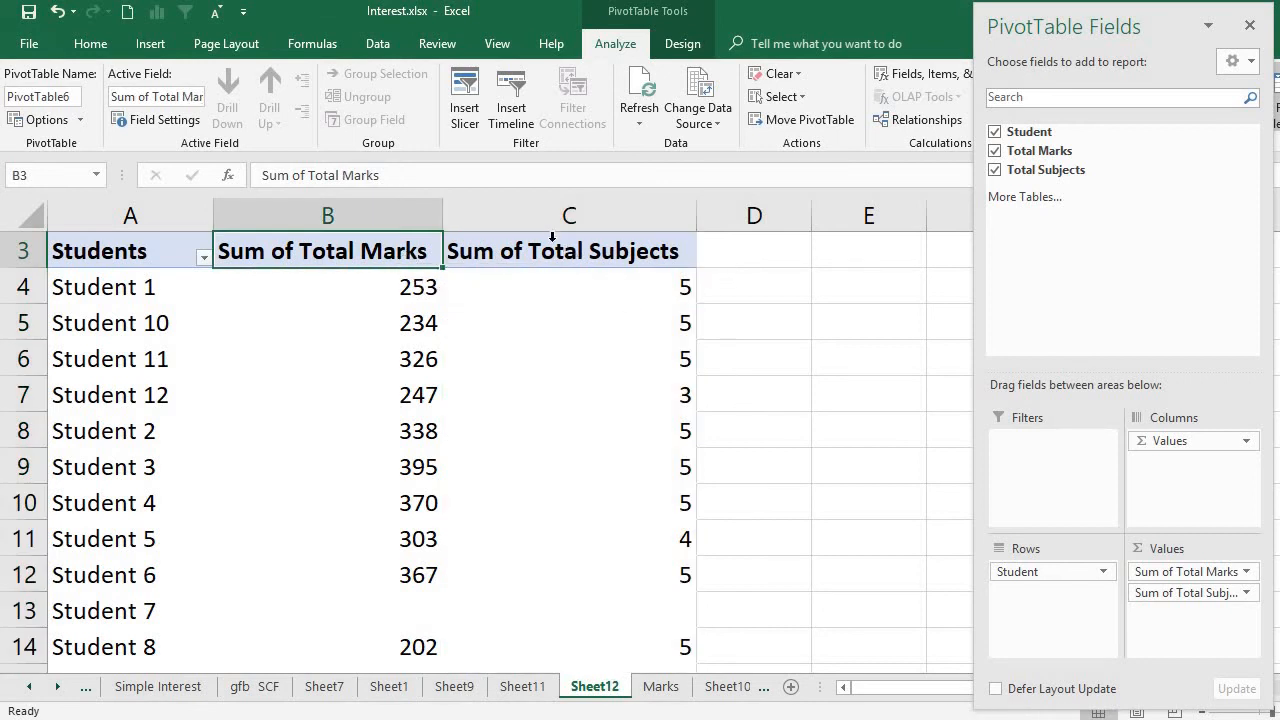
{"action": "left_click", "coordinate": [404, 291]}
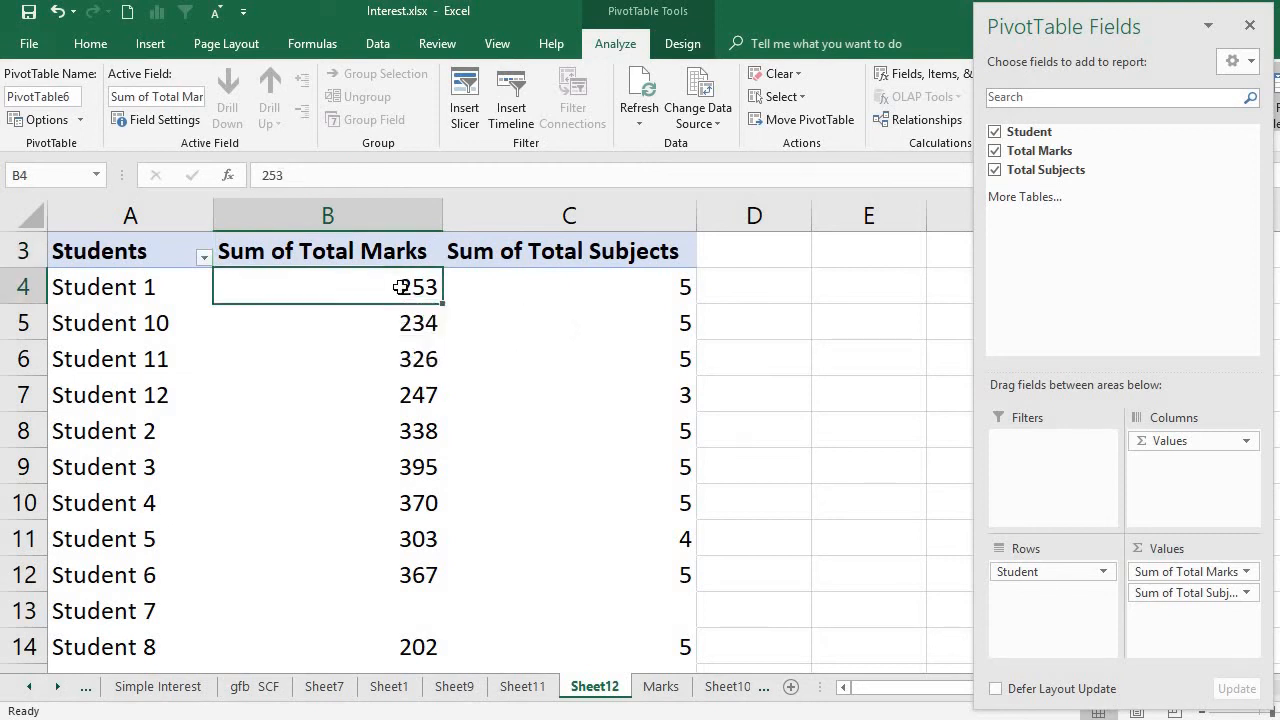
{"action": "mouse_move", "coordinate": [400, 288]}
{"action": "left_click", "coordinate": [516, 288]}
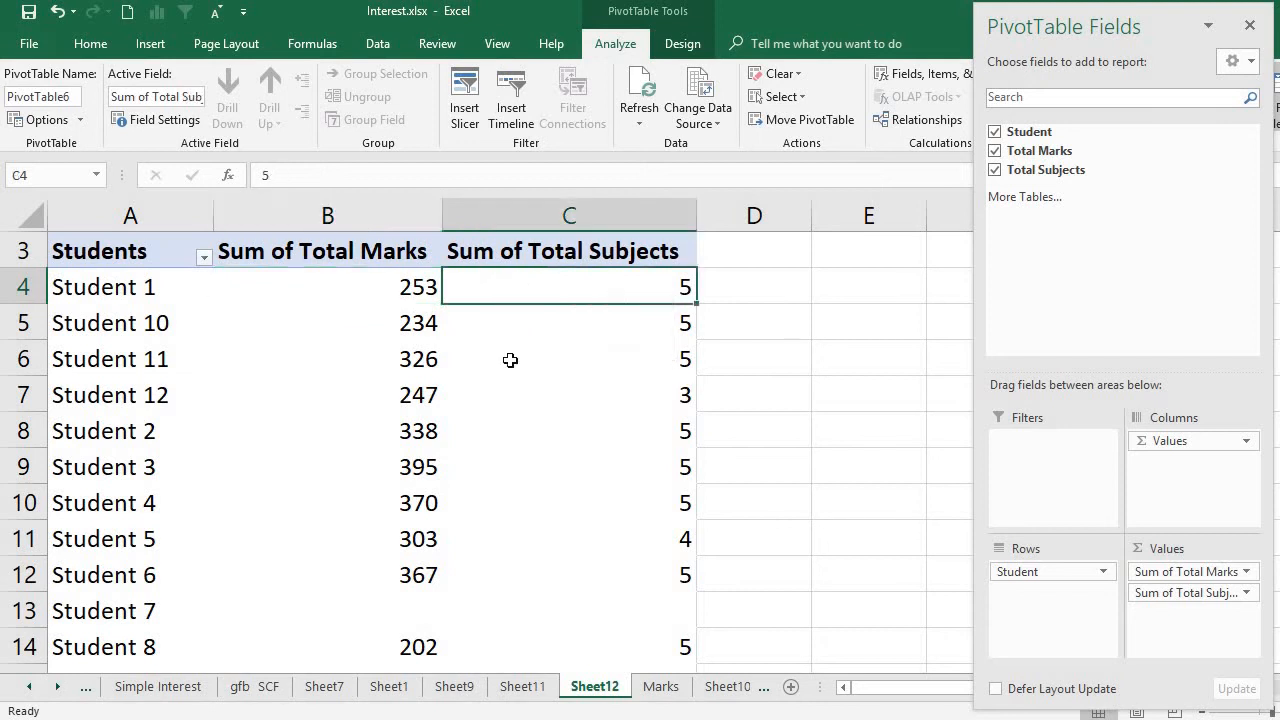
{"action": "left_click", "coordinate": [628, 402]}
{"action": "left_click", "coordinate": [180, 399]}
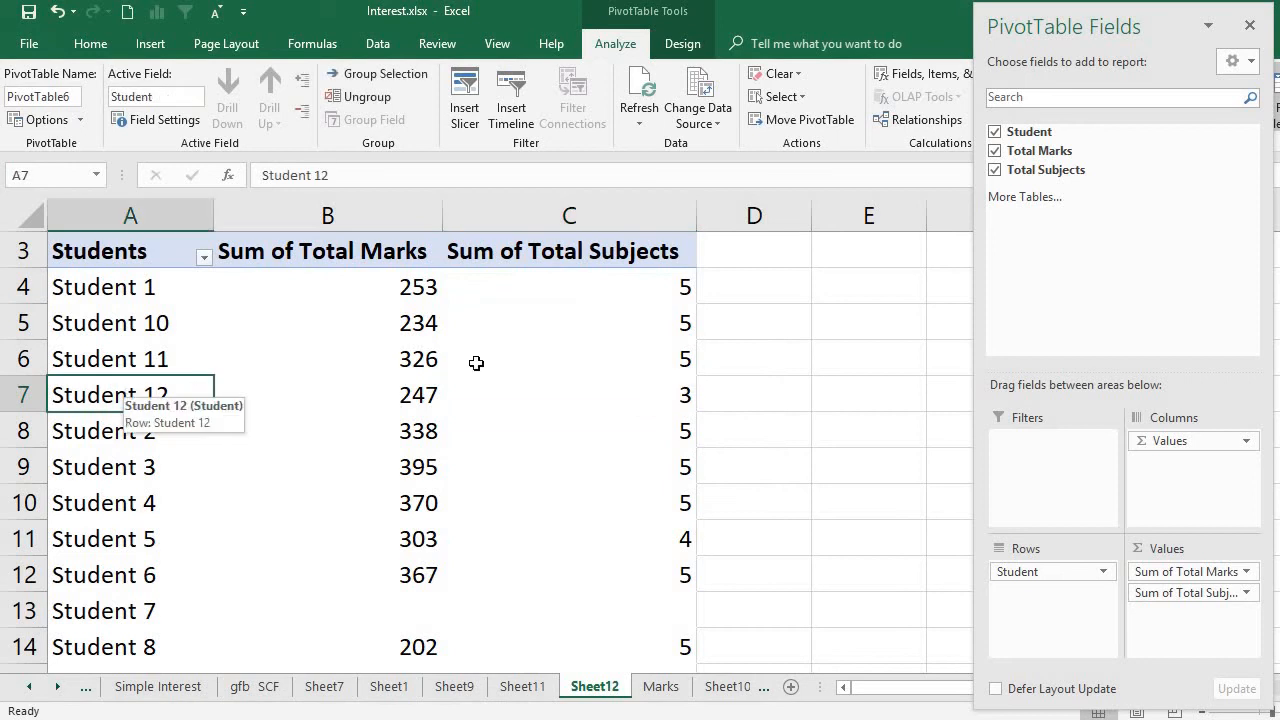
{"action": "left_click", "coordinate": [605, 407]}
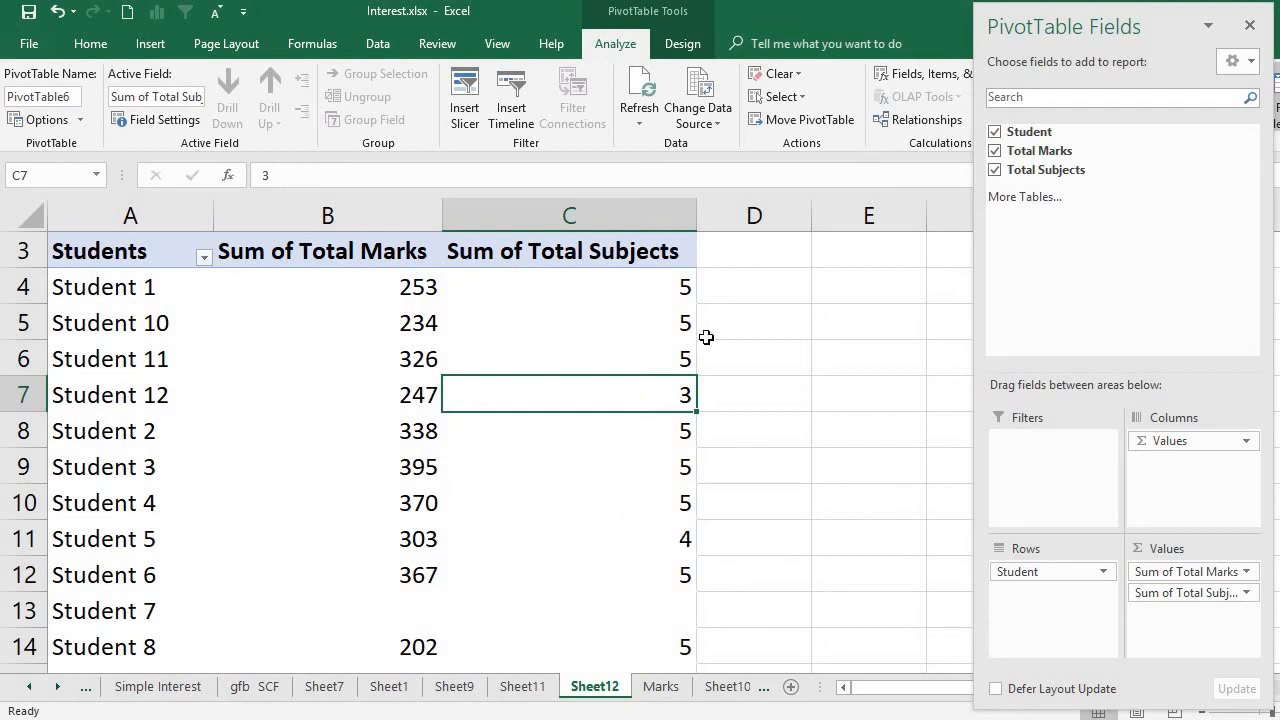
- Close the PivotTable field list
{"action": "left_click", "coordinate": [1250, 26]}
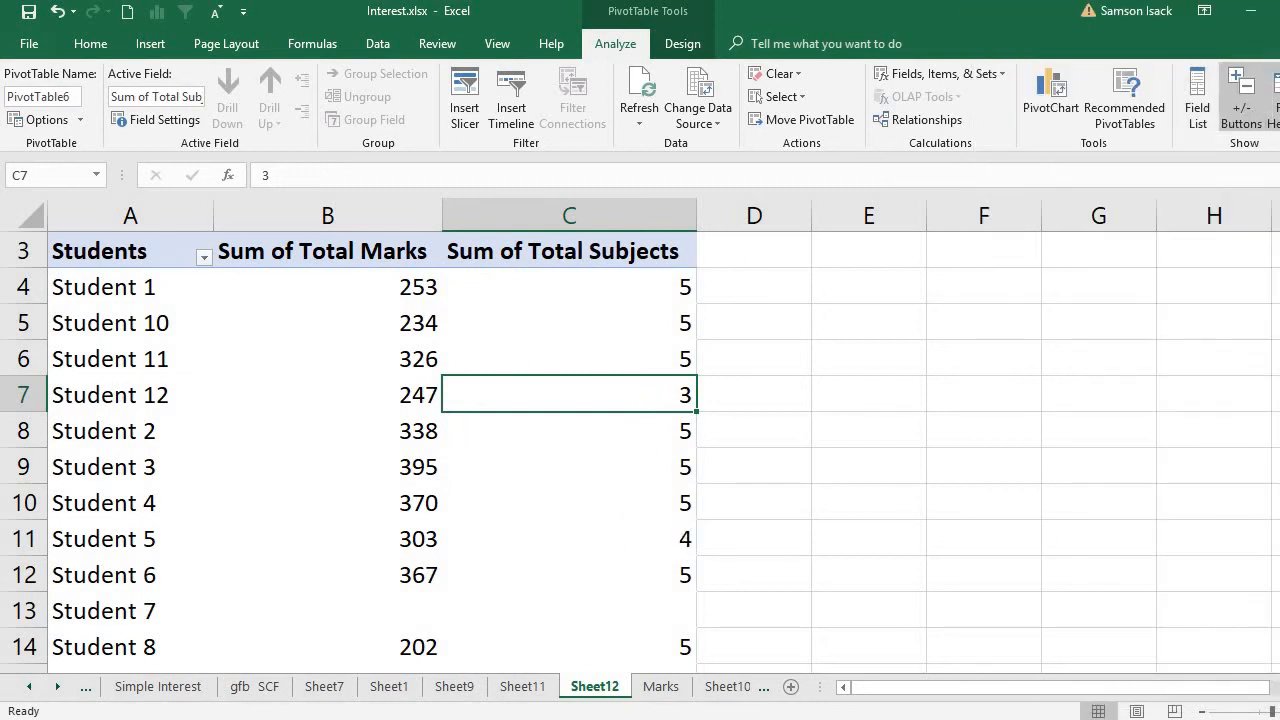
{"action": "scroll", "coordinate": [508, 287], "scroll_direction": "up", "scroll_amount": 1}
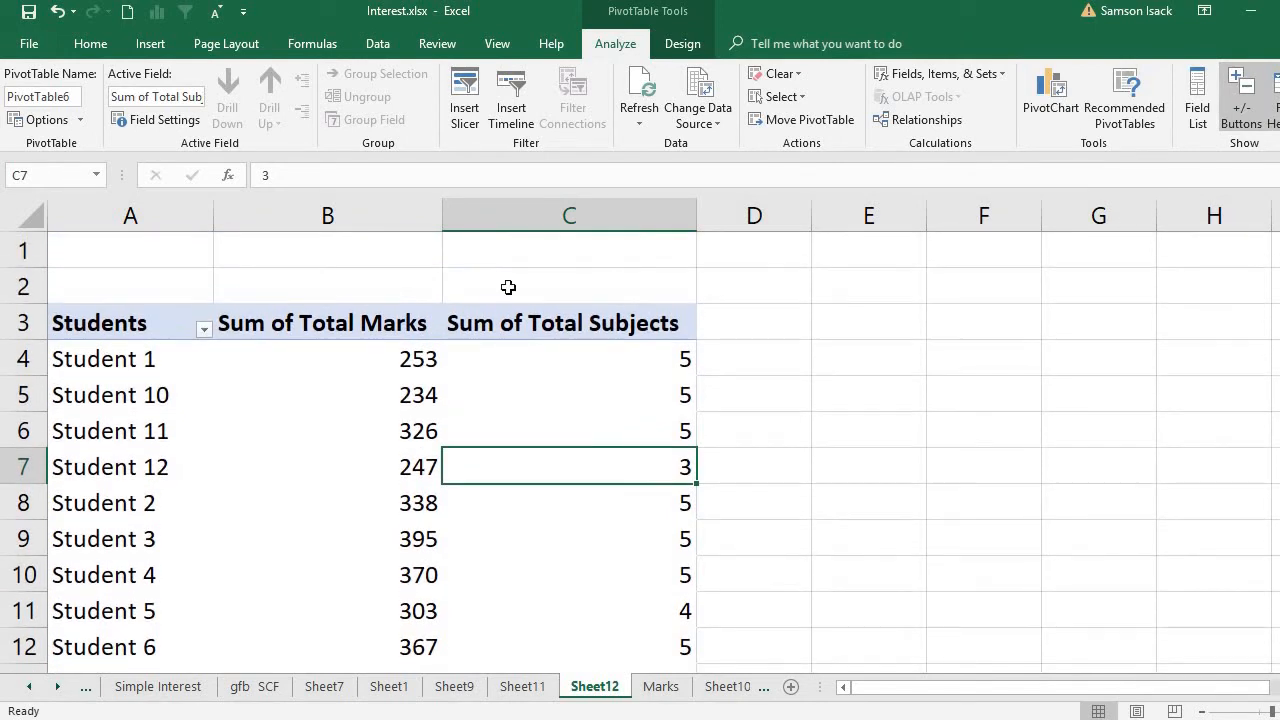
{"action": "left_click", "coordinate": [244, 352]}
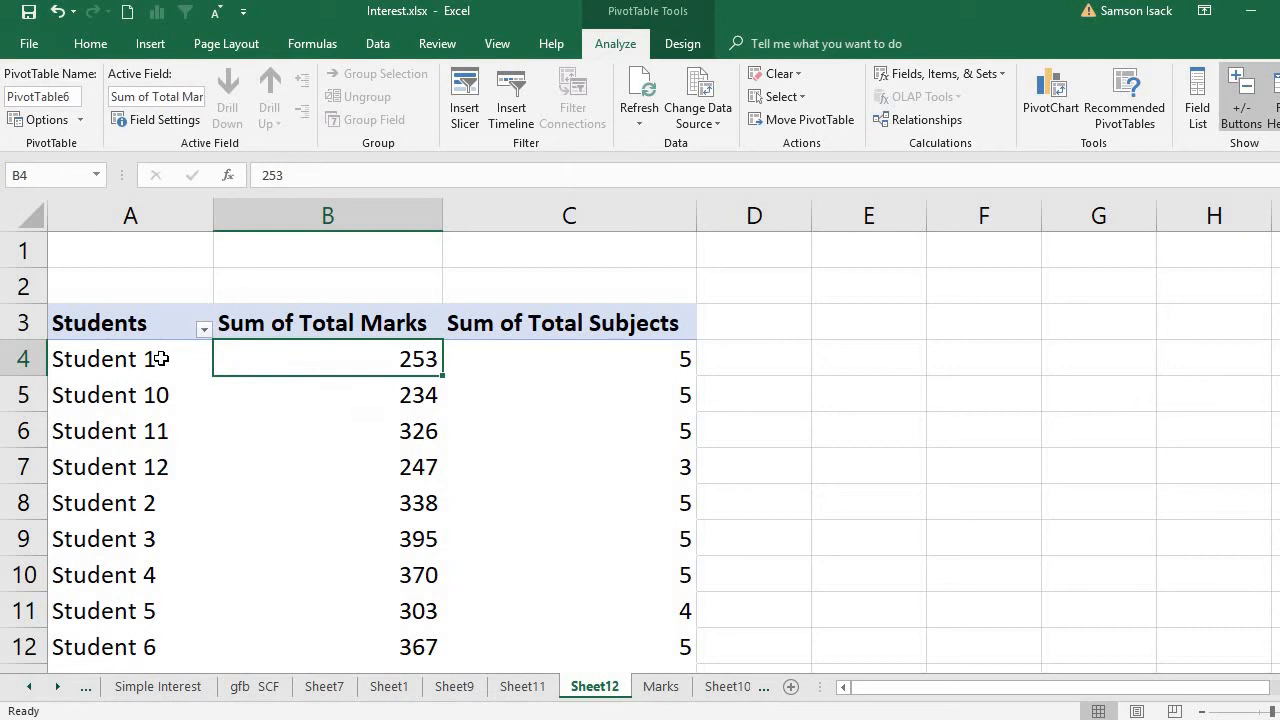
{"action": "left_click", "coordinate": [160, 358]}
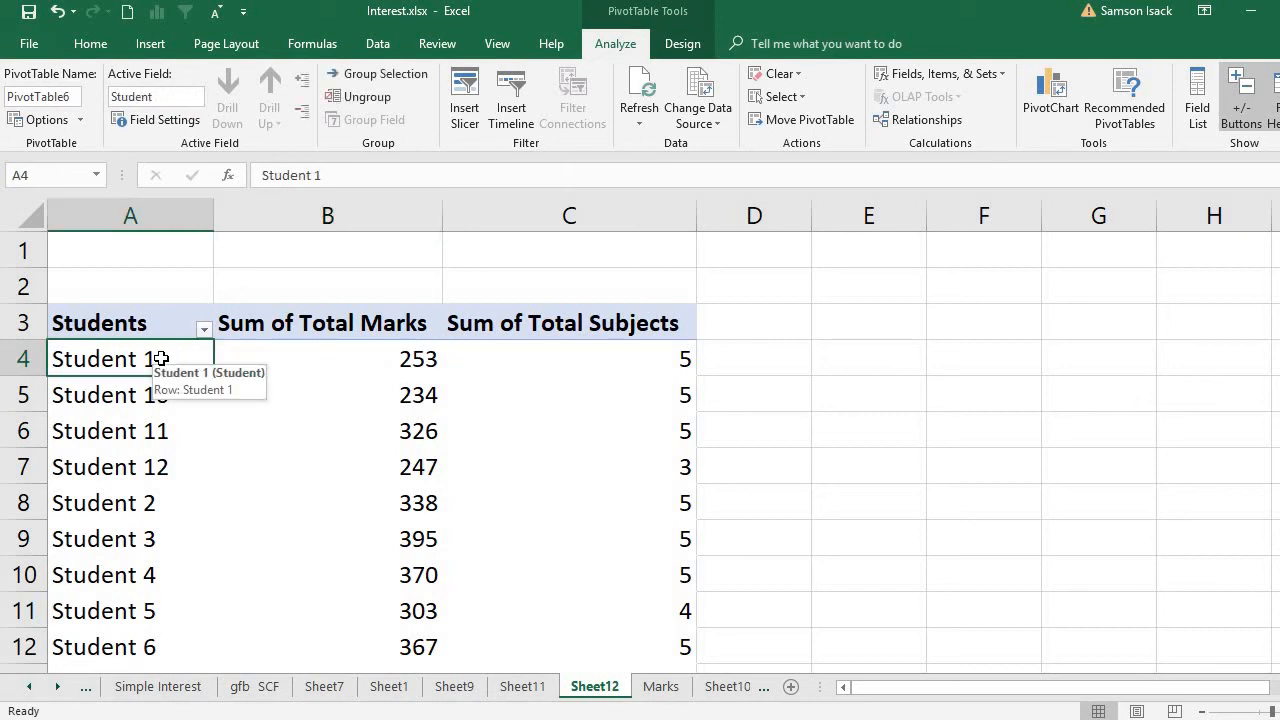
{"action": "left_click", "coordinate": [901, 349]}
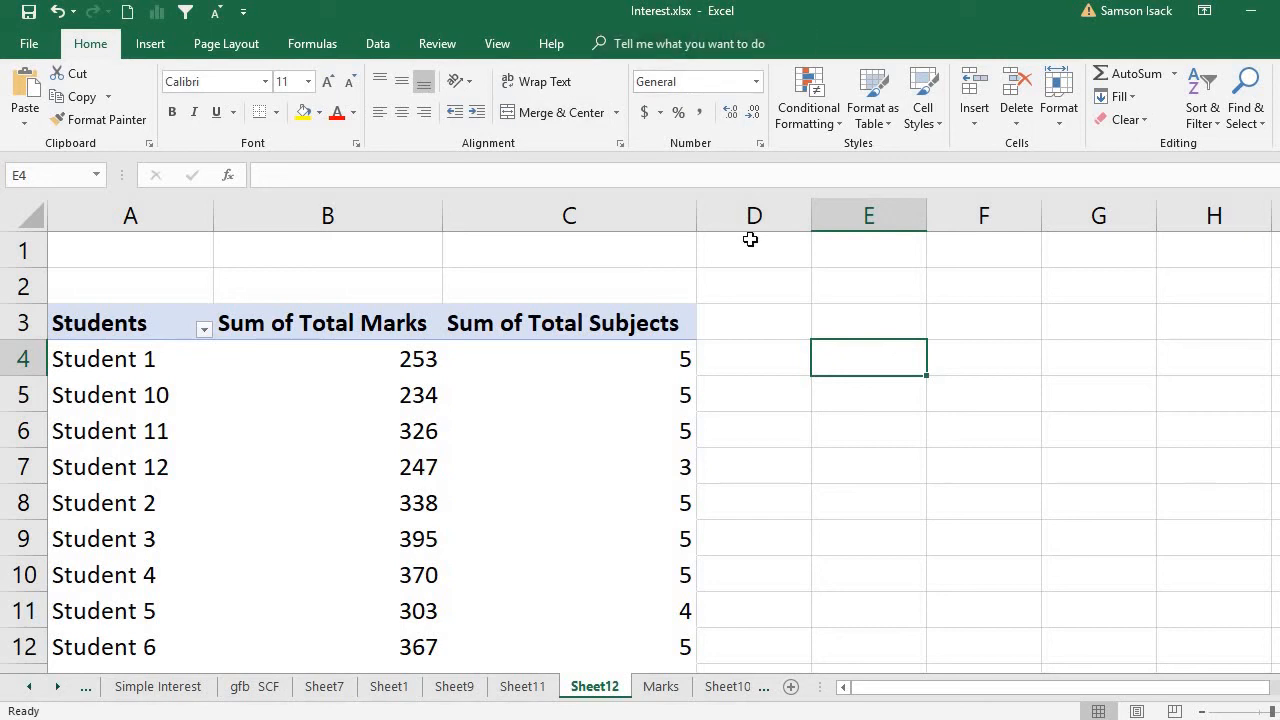
- Start a new calculated field for the PivotTable and name it Average Marks
{"action": "left_click", "coordinate": [201, 512]}
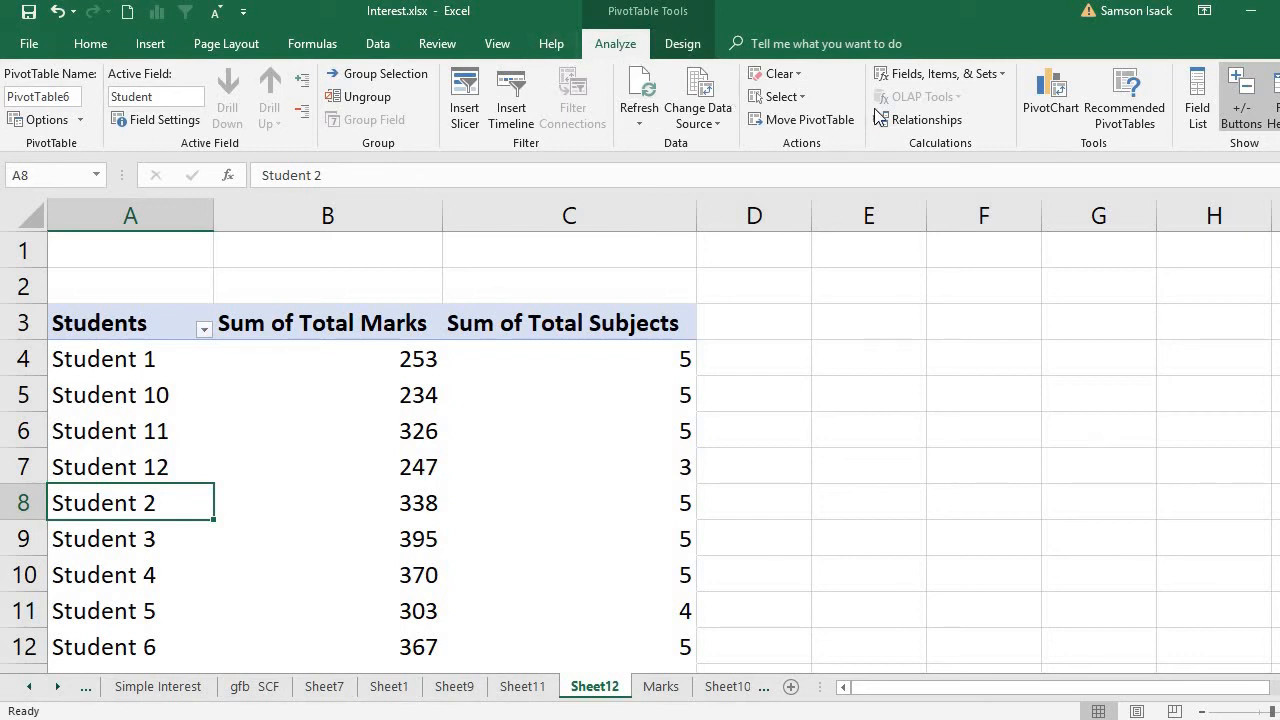
{"action": "left_click", "coordinate": [963, 76]}
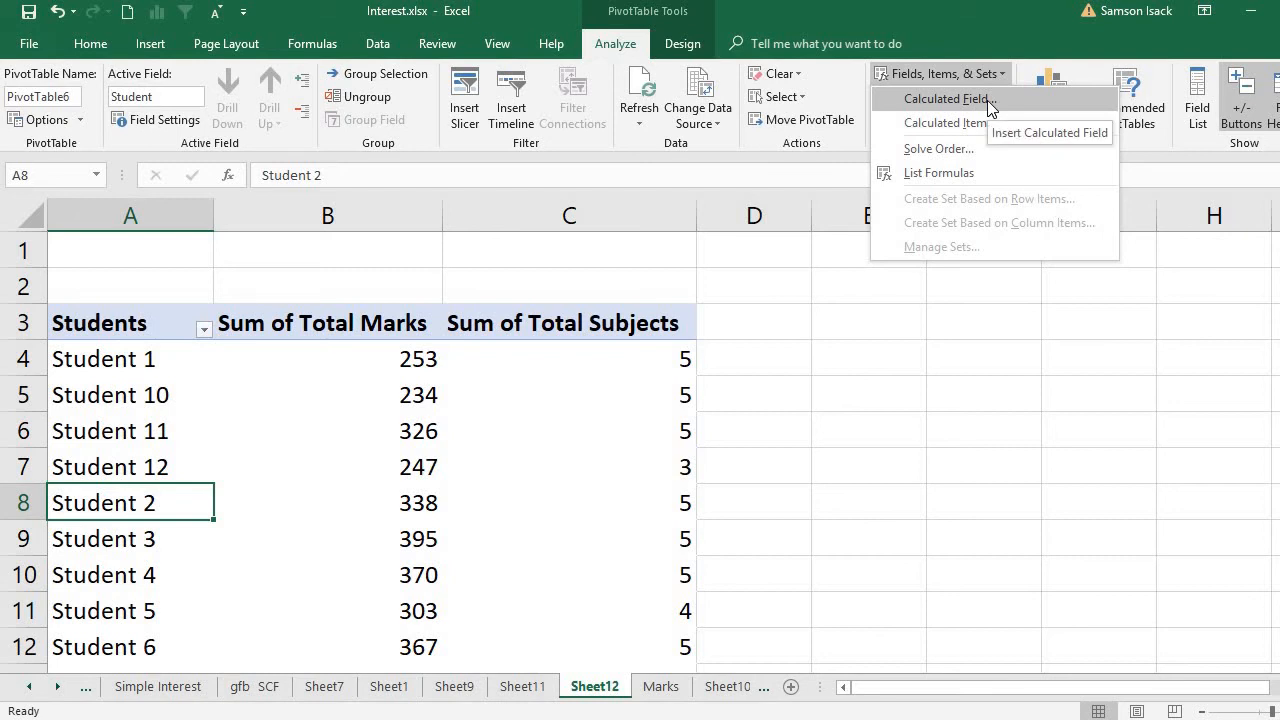
{"action": "left_click", "coordinate": [987, 100]}
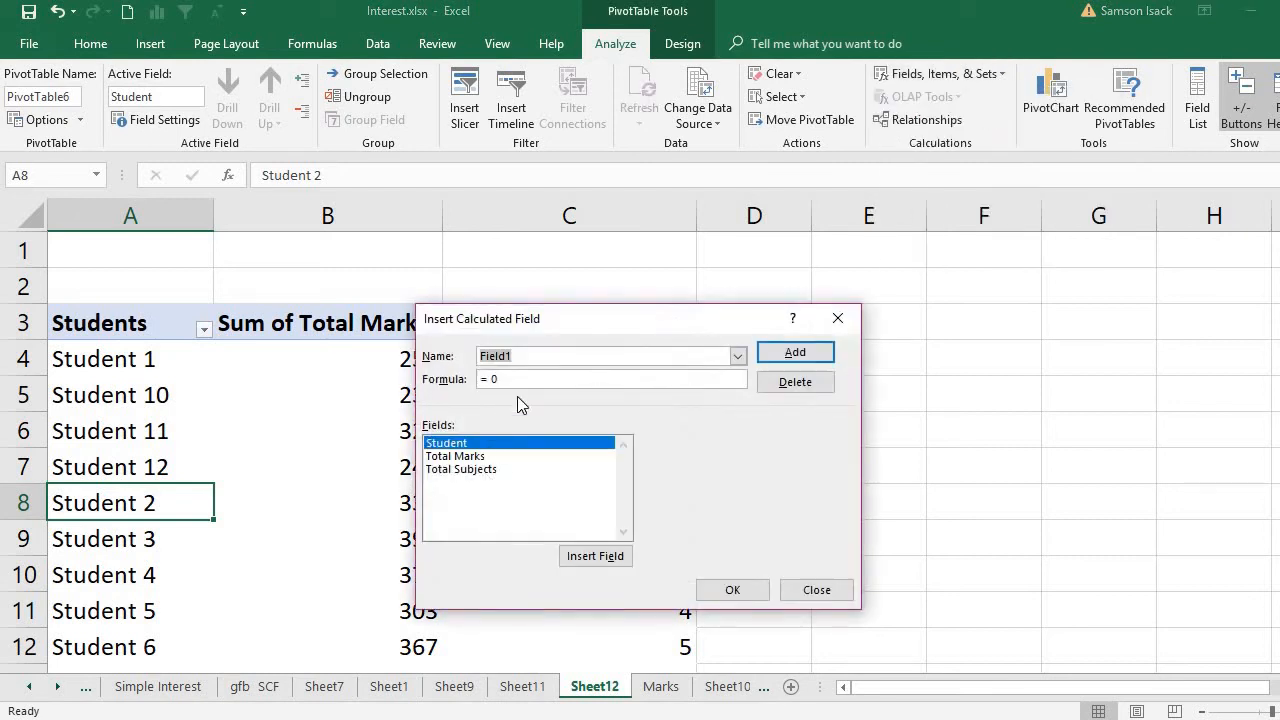
{"action": "left_click_drag", "start_coordinate": [600, 330], "coordinate": [603, 405]}
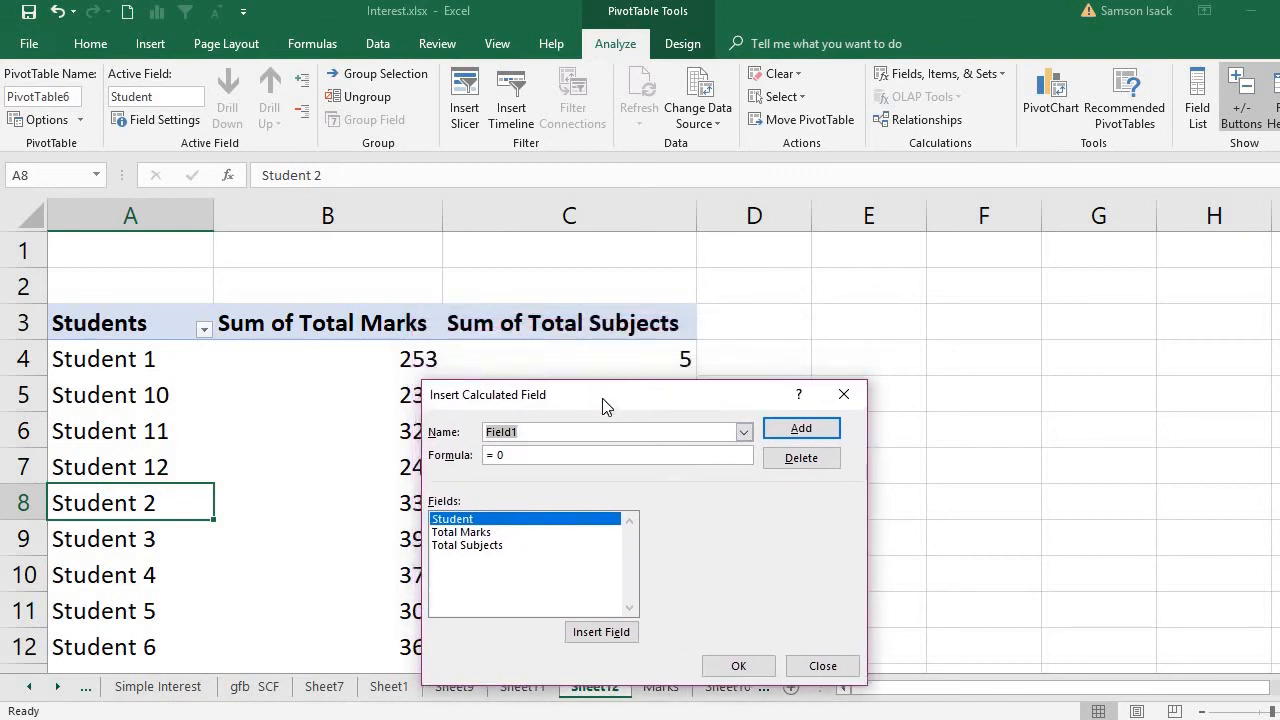
{"action": "left_click", "coordinate": [539, 431]}
{"action": "left_click_drag", "start_coordinate": [452, 417], "coordinate": [418, 413]}
{"action": "type", "text": "Average Marks"}
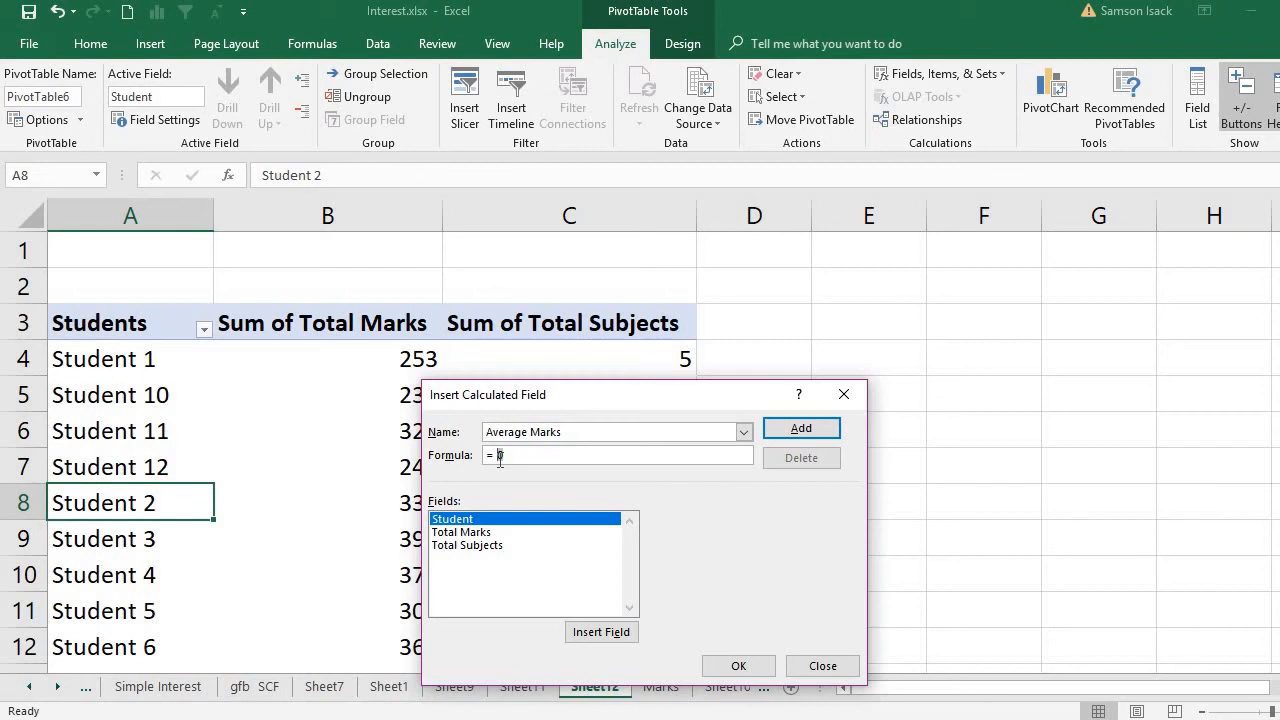
- Set the Average Marks formula to 'Total Marks'/'Total Subjects' and add the calculated field
{"action": "double_click", "coordinate": [480, 535]}
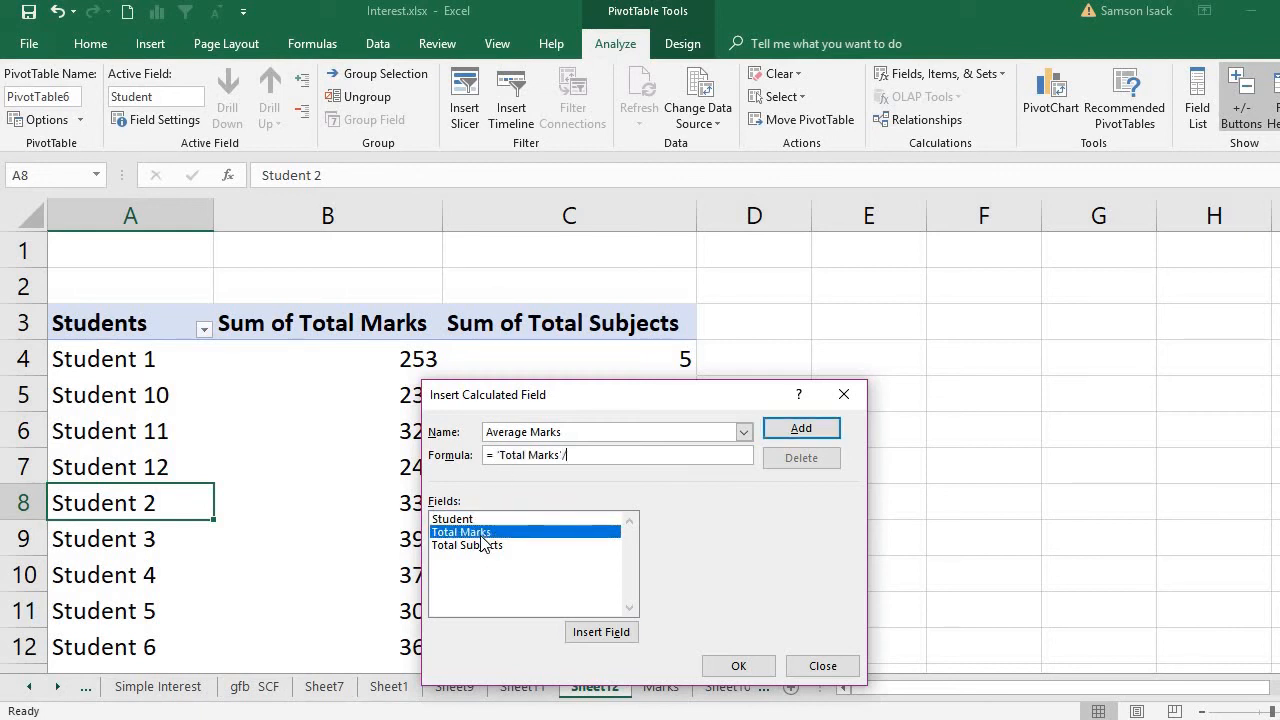
{"action": "type", "text": "/"}
{"action": "double_click", "coordinate": [477, 547]}
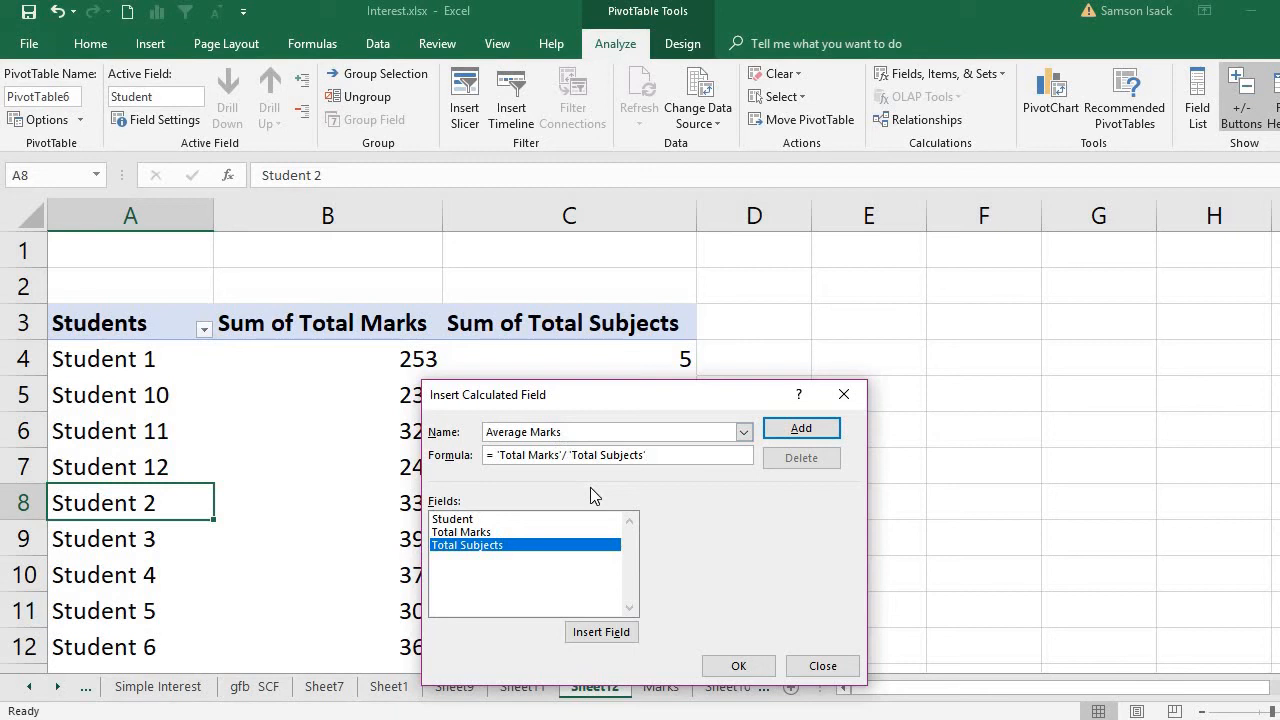
{"action": "left_click", "coordinate": [800, 429]}
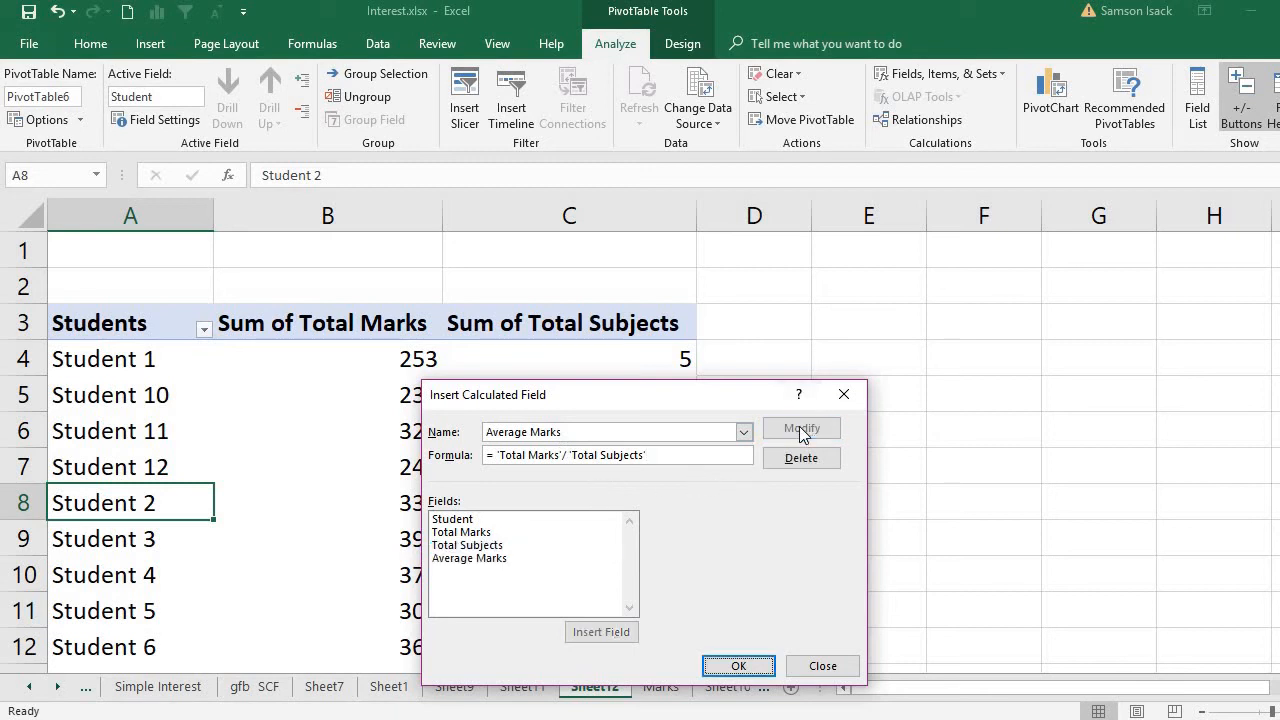
- Finish inserting the Average Marks calculated field and check its values from Student 1 through the grand total
{"action": "left_click", "coordinate": [489, 565]}
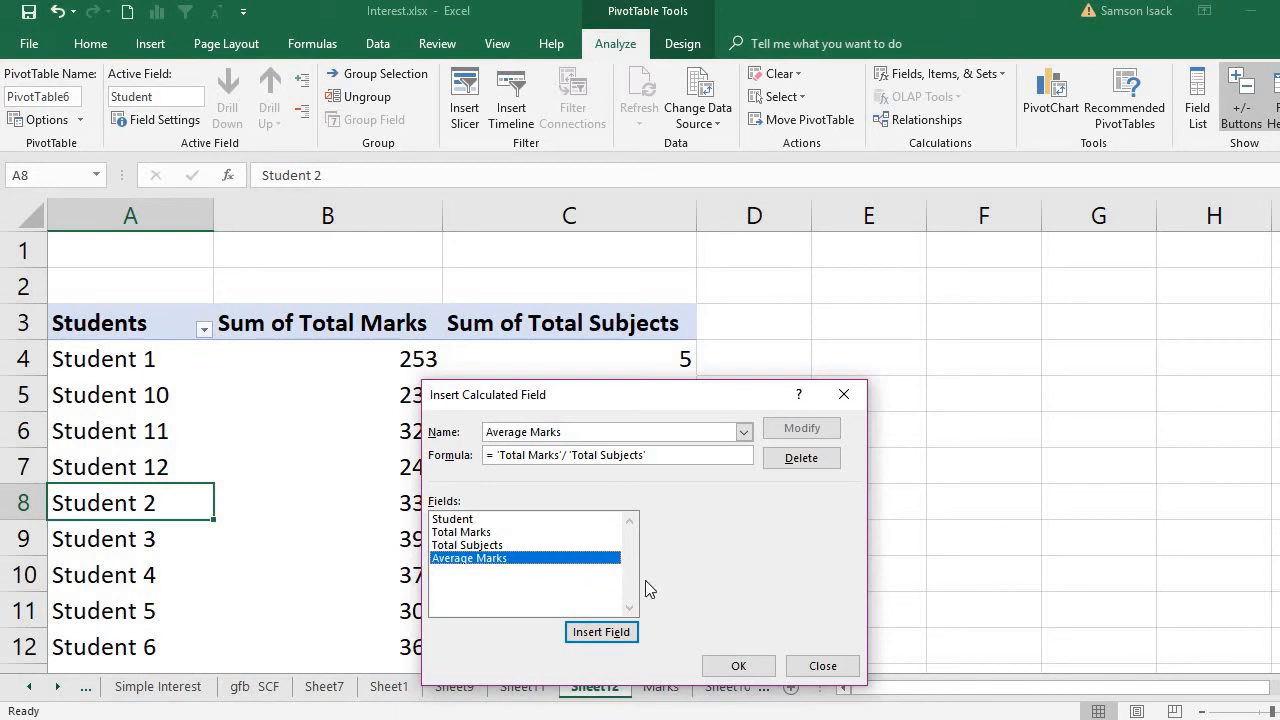
{"action": "left_click", "coordinate": [713, 666]}
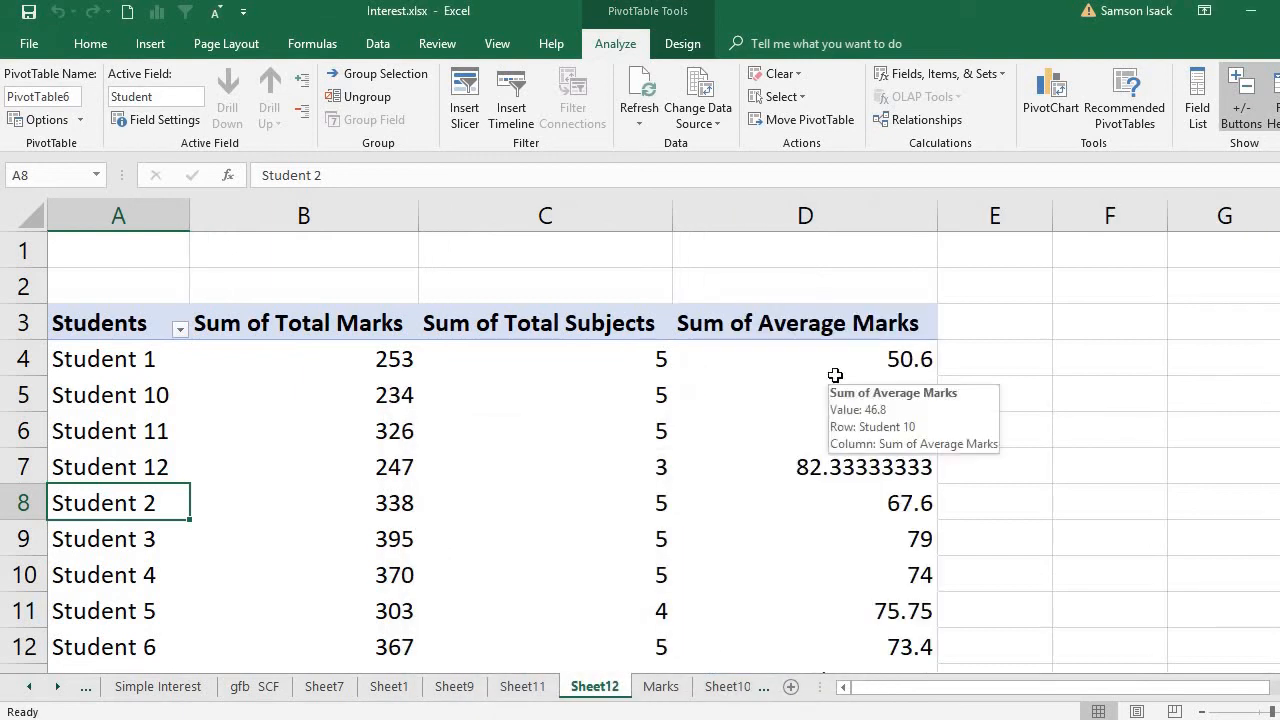
{"action": "left_click", "coordinate": [835, 369]}
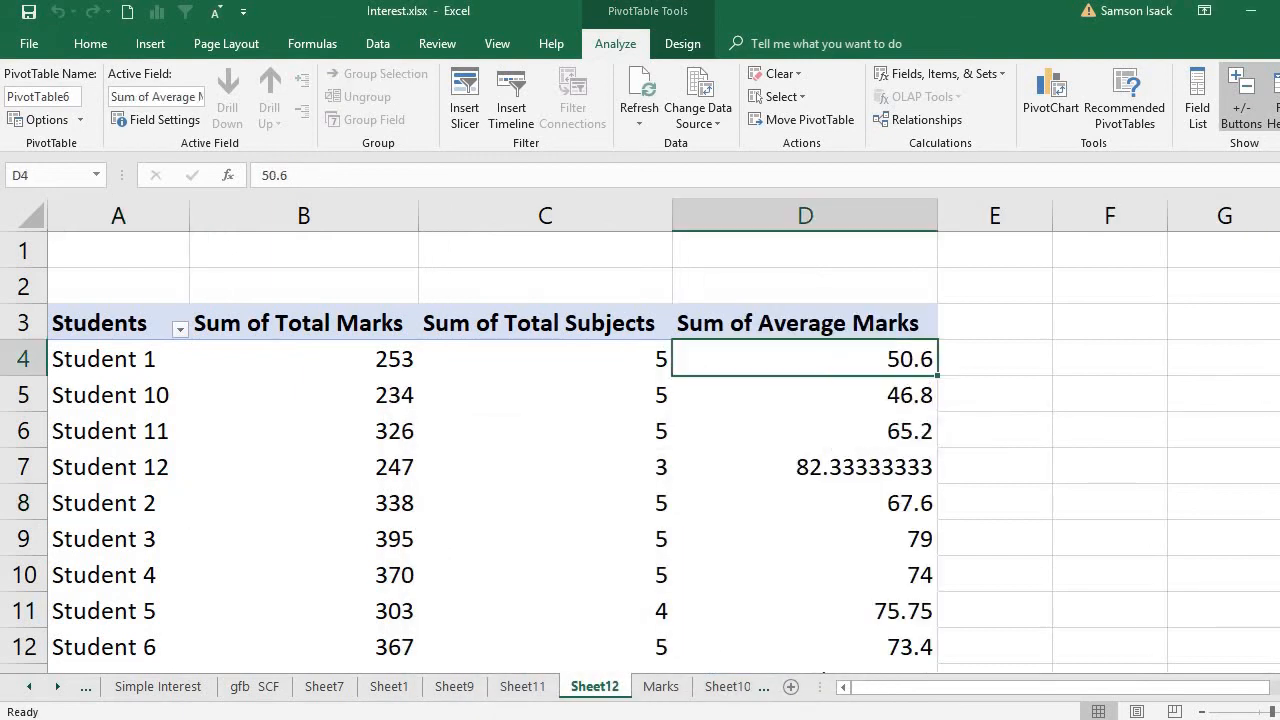
{"action": "scroll", "coordinate": [640, 450], "scroll_direction": "down", "scroll_amount": 3}
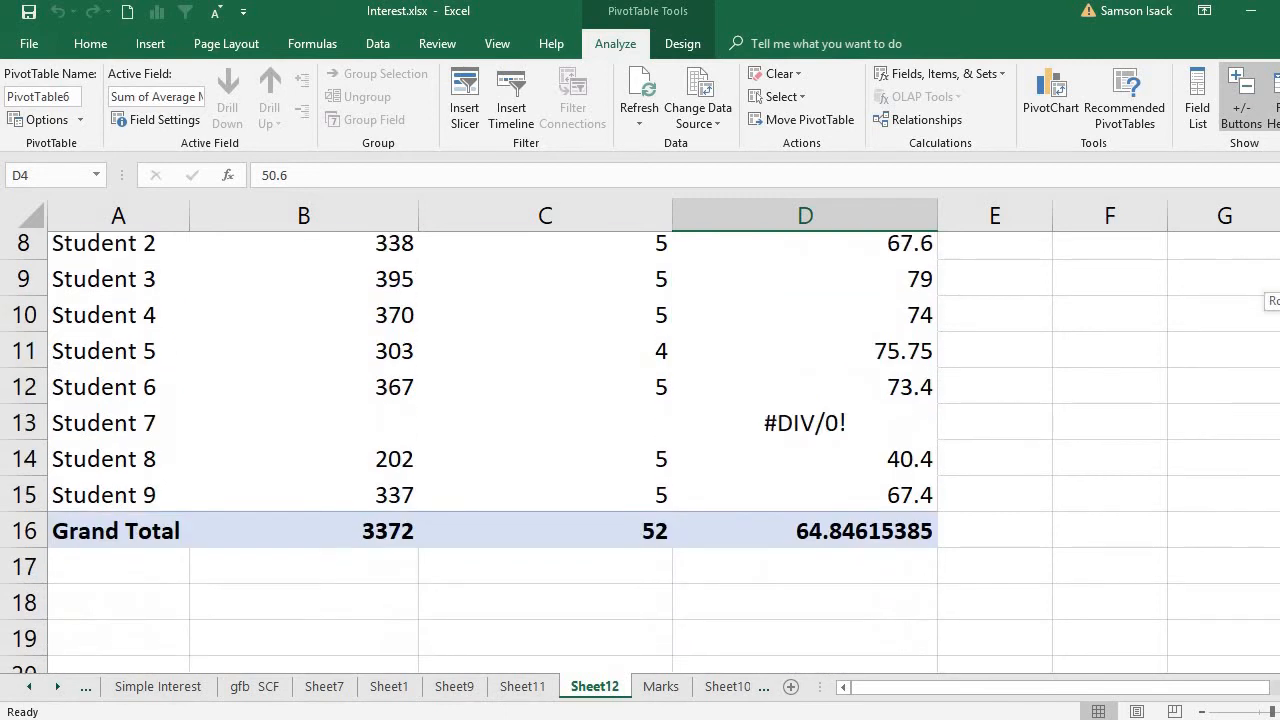
{"action": "scroll", "coordinate": [640, 450], "scroll_direction": "up", "scroll_amount": 2}
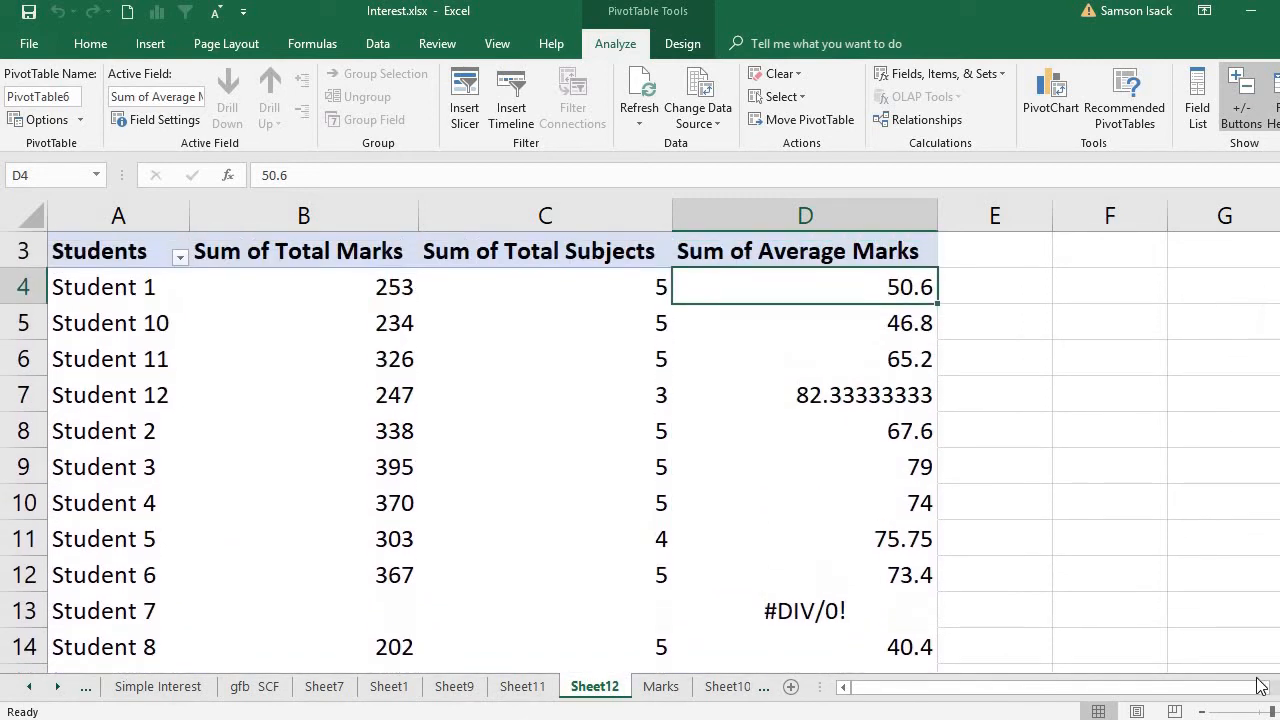
- Try to rename the Sum of Average Marks value field to Average Marks in its value field settings
{"action": "left_click", "coordinate": [1203, 711]}
{"action": "left_click", "coordinate": [1203, 711]}
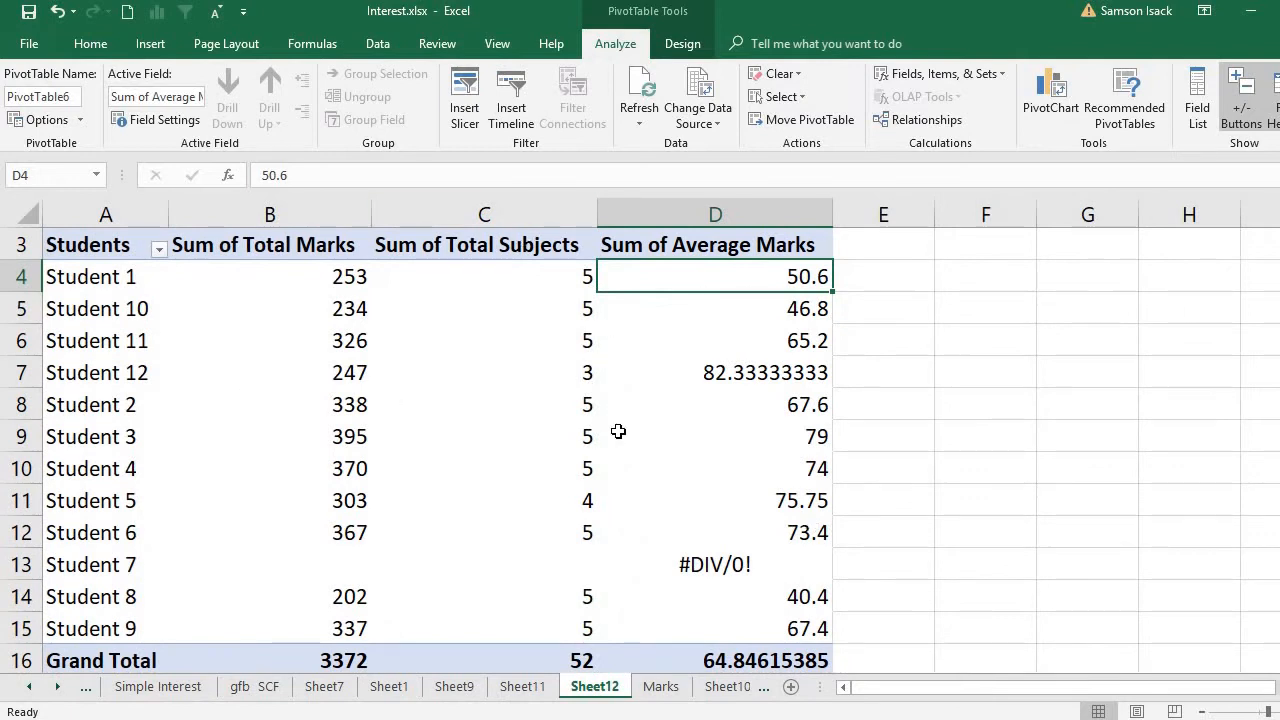
{"action": "left_click", "coordinate": [730, 246]}
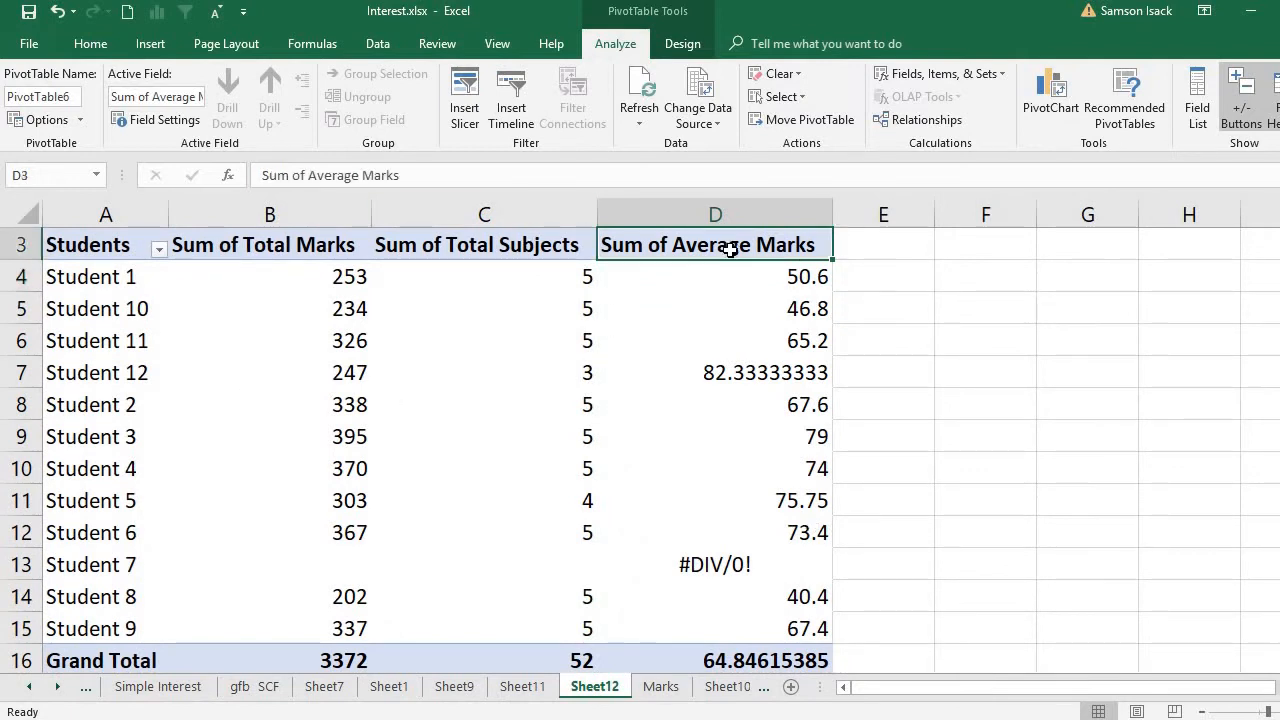
{"action": "double_click", "coordinate": [732, 250]}
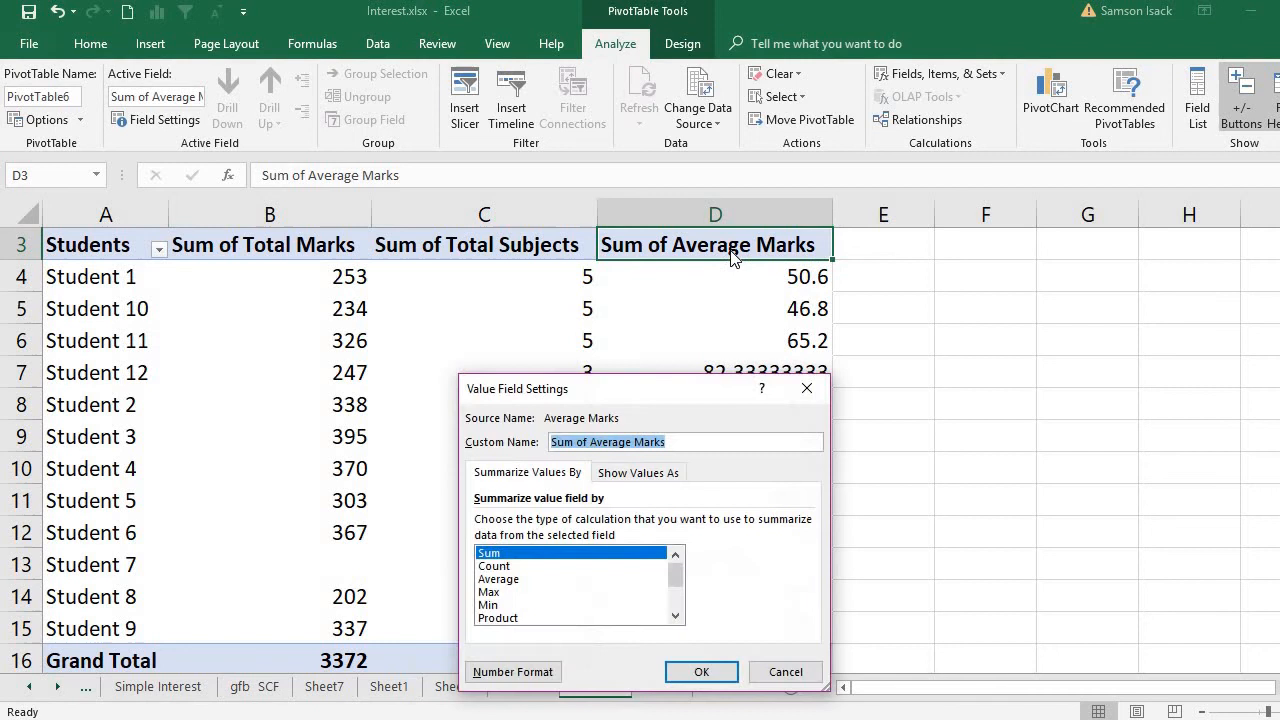
{"action": "left_click", "coordinate": [591, 441]}
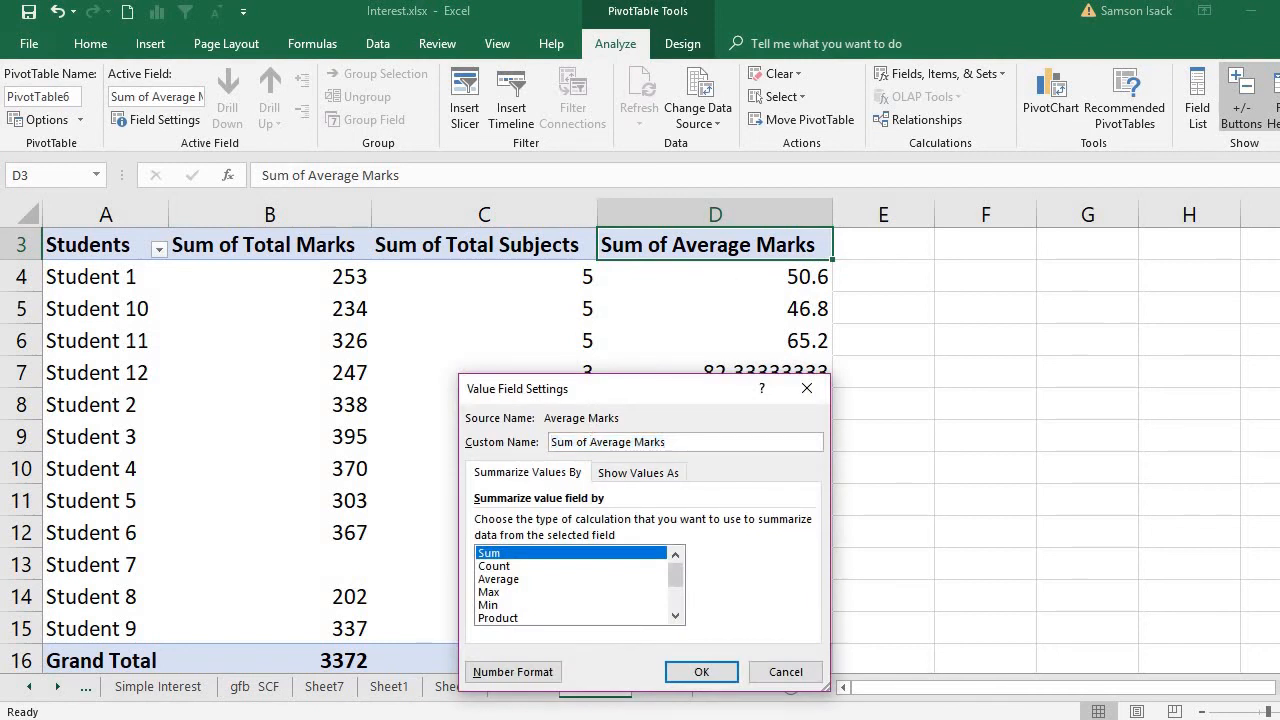
{"action": "key", "text": "BackSpace"}
{"action": "key", "text": "BackSpace"}
{"action": "key", "text": "BackSpace"}
{"action": "key", "text": "BackSpace"}
{"action": "key", "text": "BackSpace"}
{"action": "key", "text": "BackSpace"}
{"action": "key", "text": "BackSpace"}
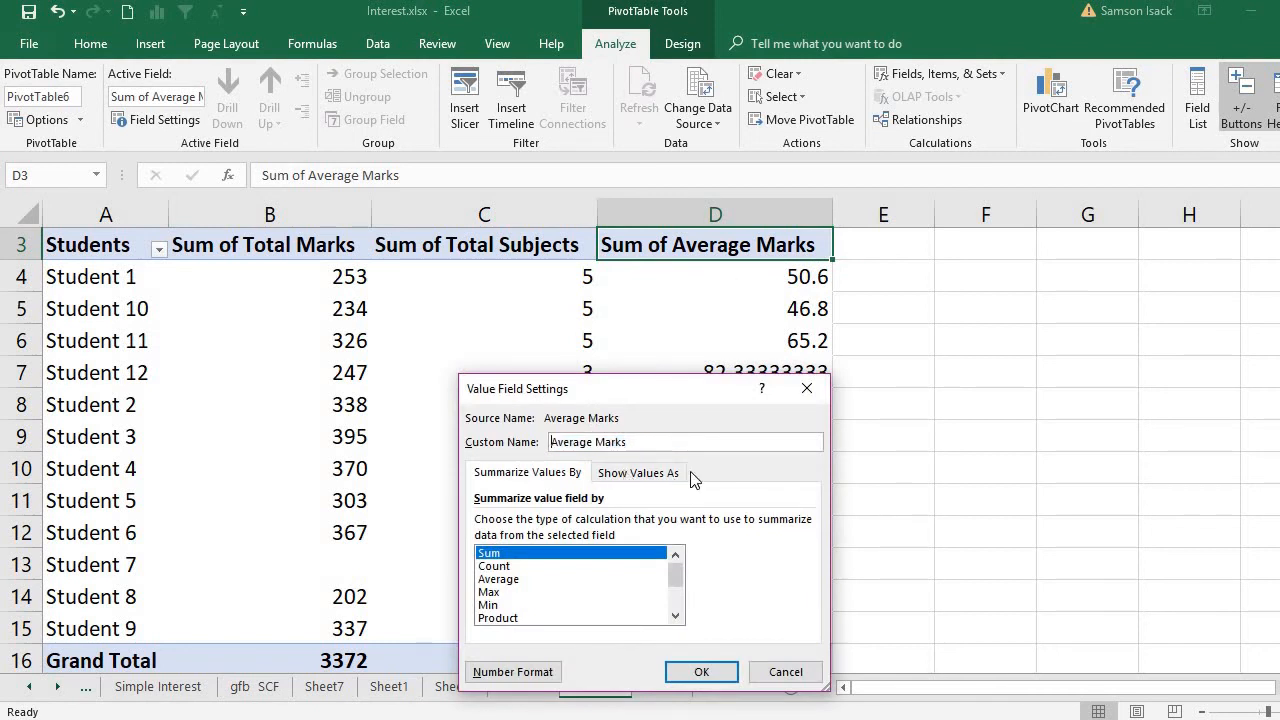
{"action": "left_click", "coordinate": [701, 673]}
{"action": "left_click", "coordinate": [701, 673]}
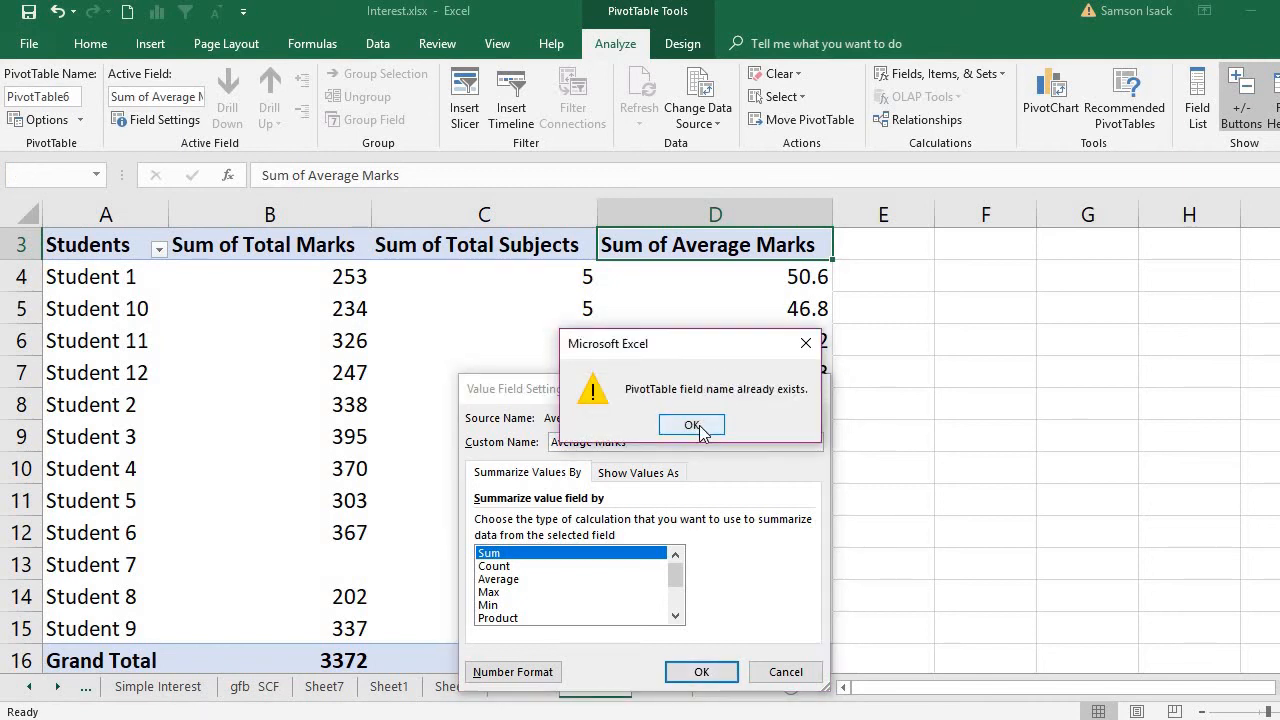
{"action": "left_click", "coordinate": [692, 426]}
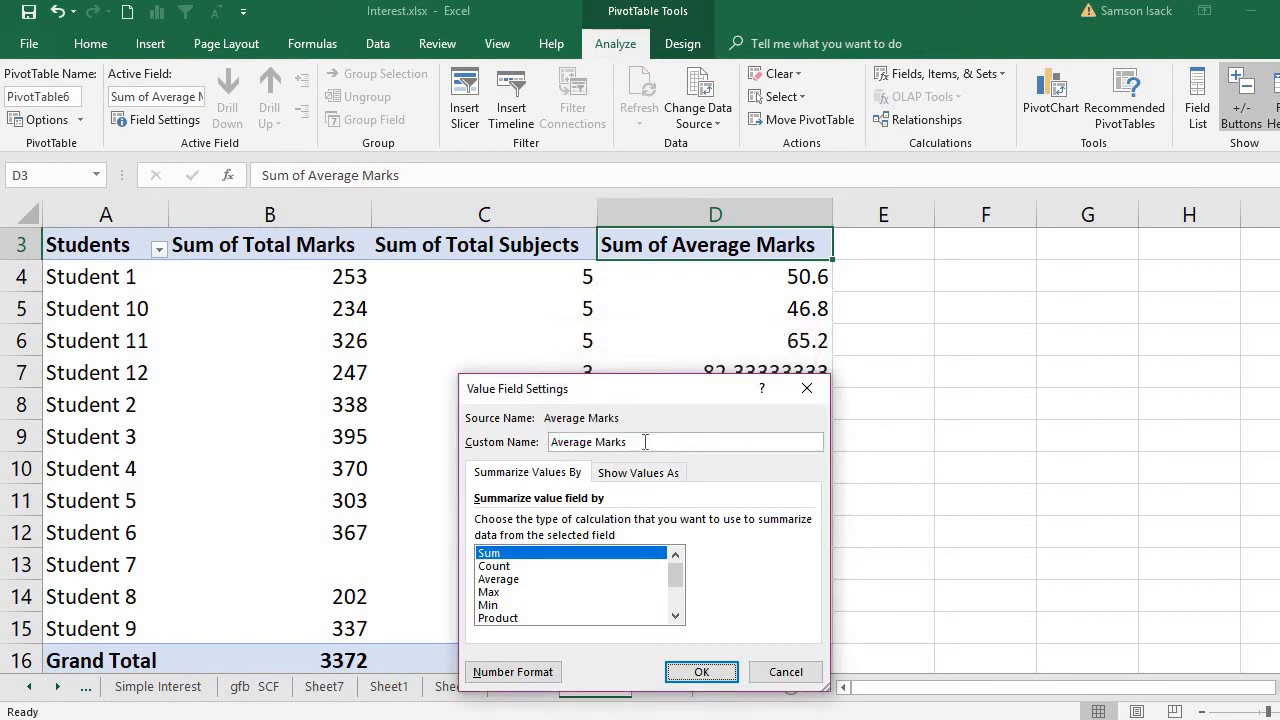
- Remove the space from the value field's custom name so it reads AverageMarks, and apply it
{"action": "left_click", "coordinate": [642, 443]}
{"action": "key", "text": "BackSpace"}
{"action": "left_click", "coordinate": [708, 678]}
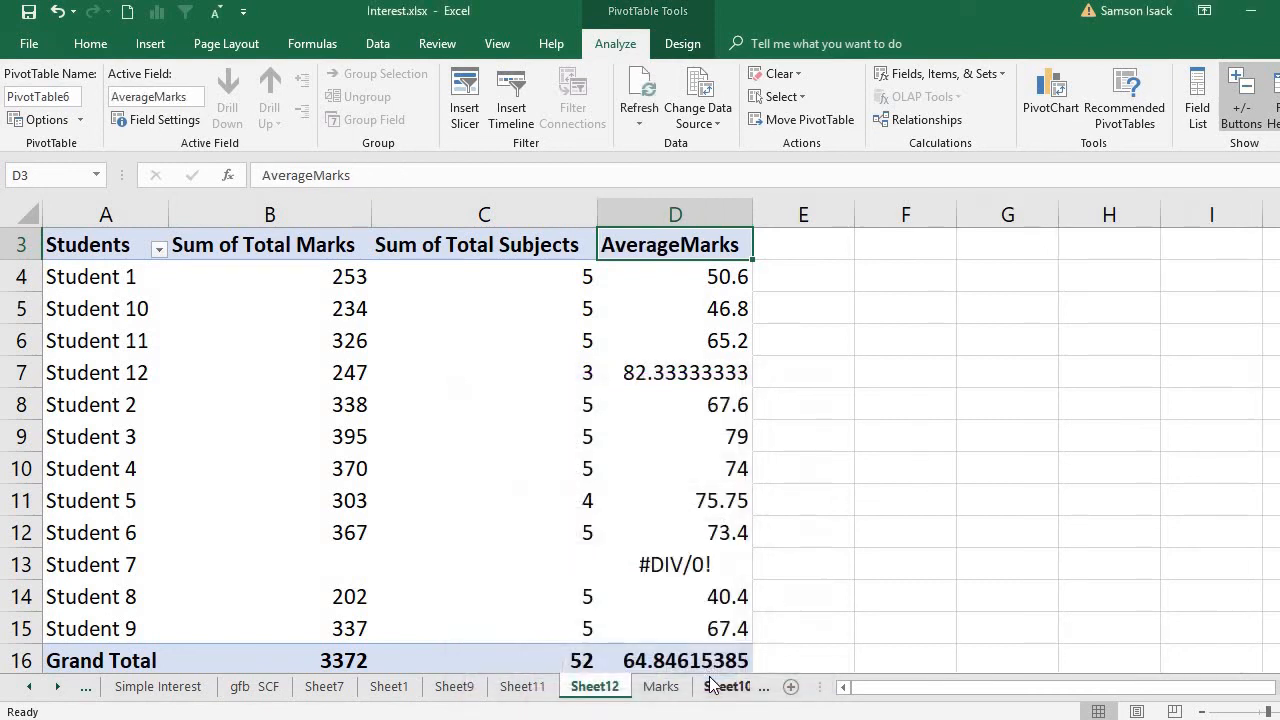
- Format the AverageMarks values of all students, excluding the grand total, as Number with 2 decimal places
{"action": "left_click", "coordinate": [692, 286]}
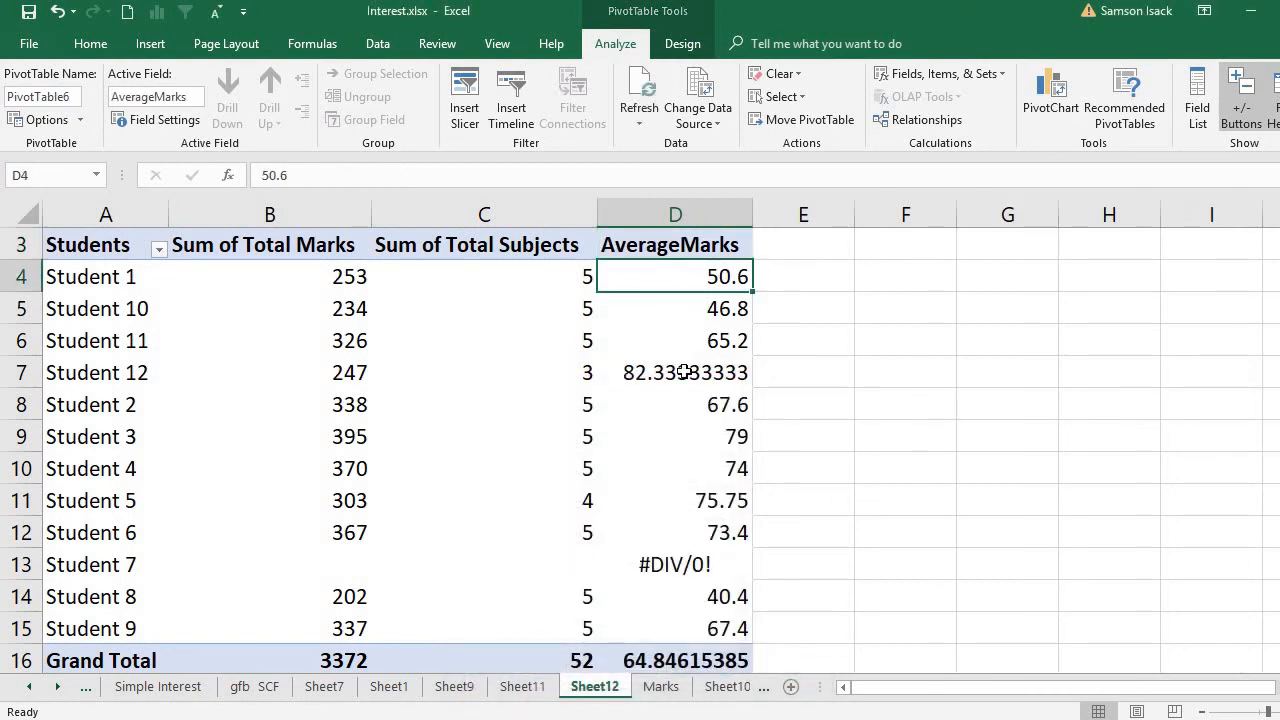
{"action": "left_click", "coordinate": [684, 372]}
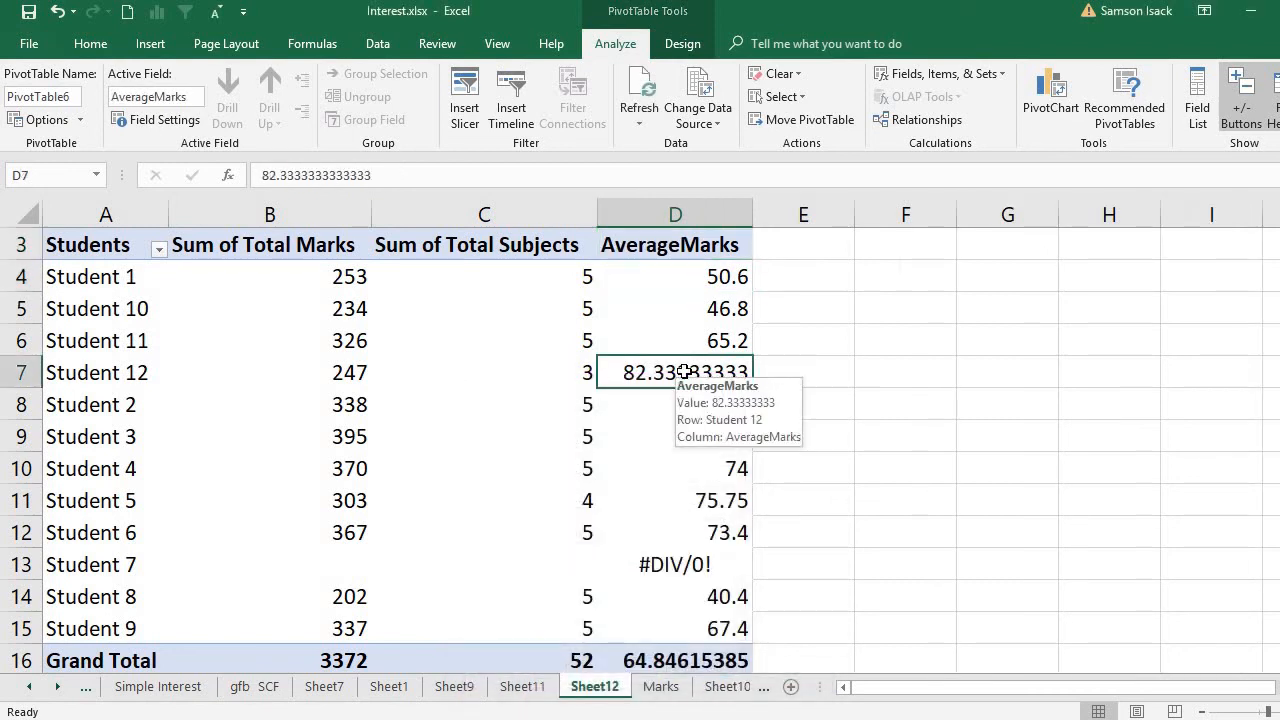
{"action": "left_click", "coordinate": [680, 284]}
{"action": "left_click_drag", "start_coordinate": [681, 295], "coordinate": [707, 622]}
{"action": "right_click", "coordinate": [699, 486]}
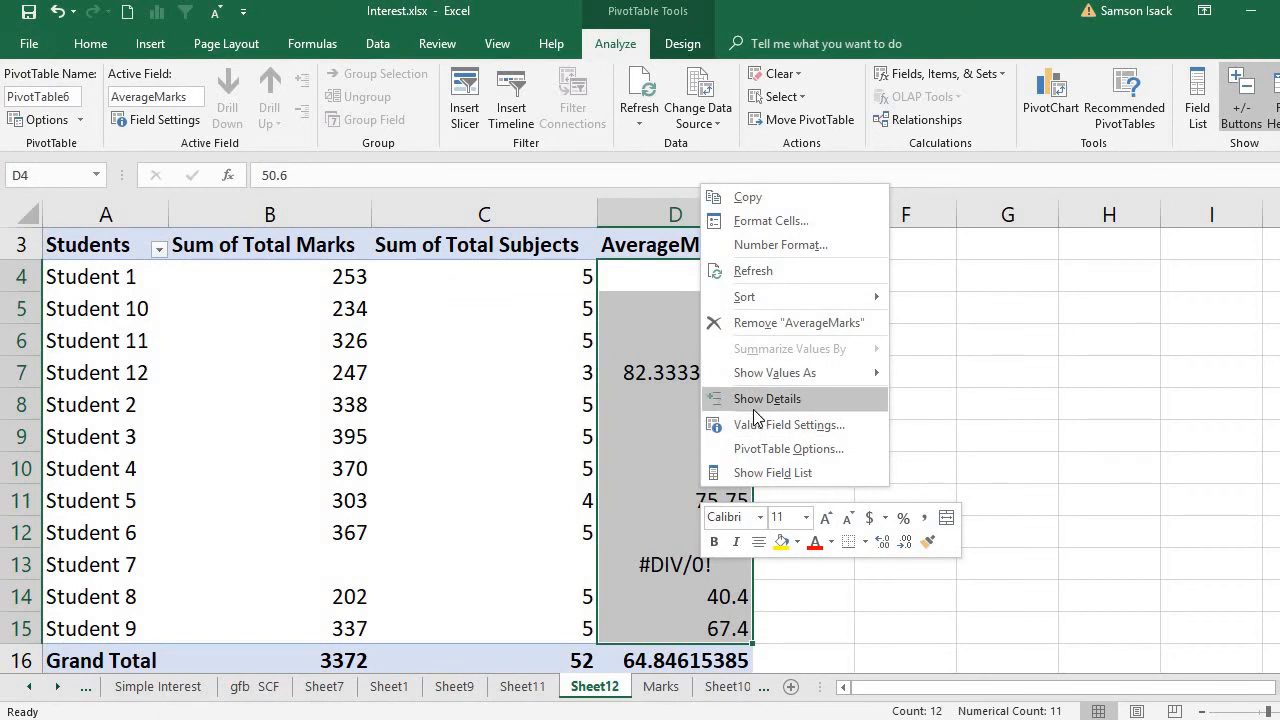
{"action": "left_click", "coordinate": [753, 225]}
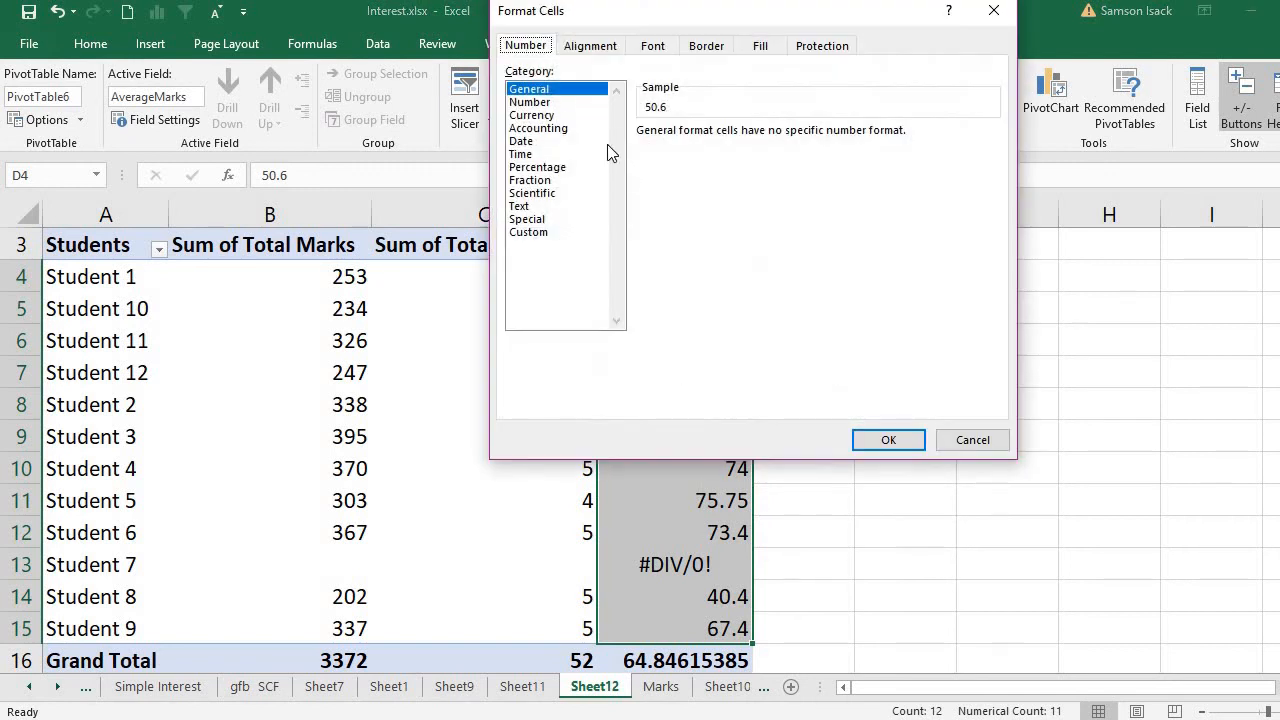
{"action": "left_click", "coordinate": [564, 104]}
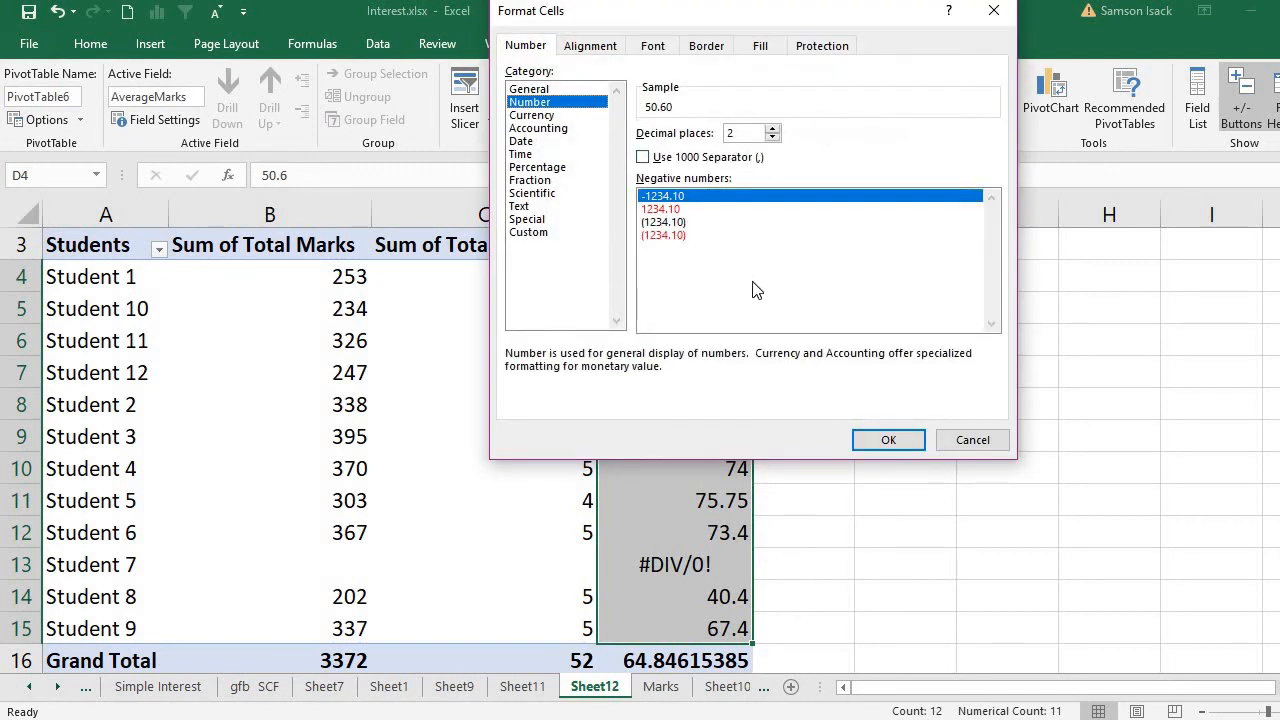
{"action": "left_click", "coordinate": [888, 441]}
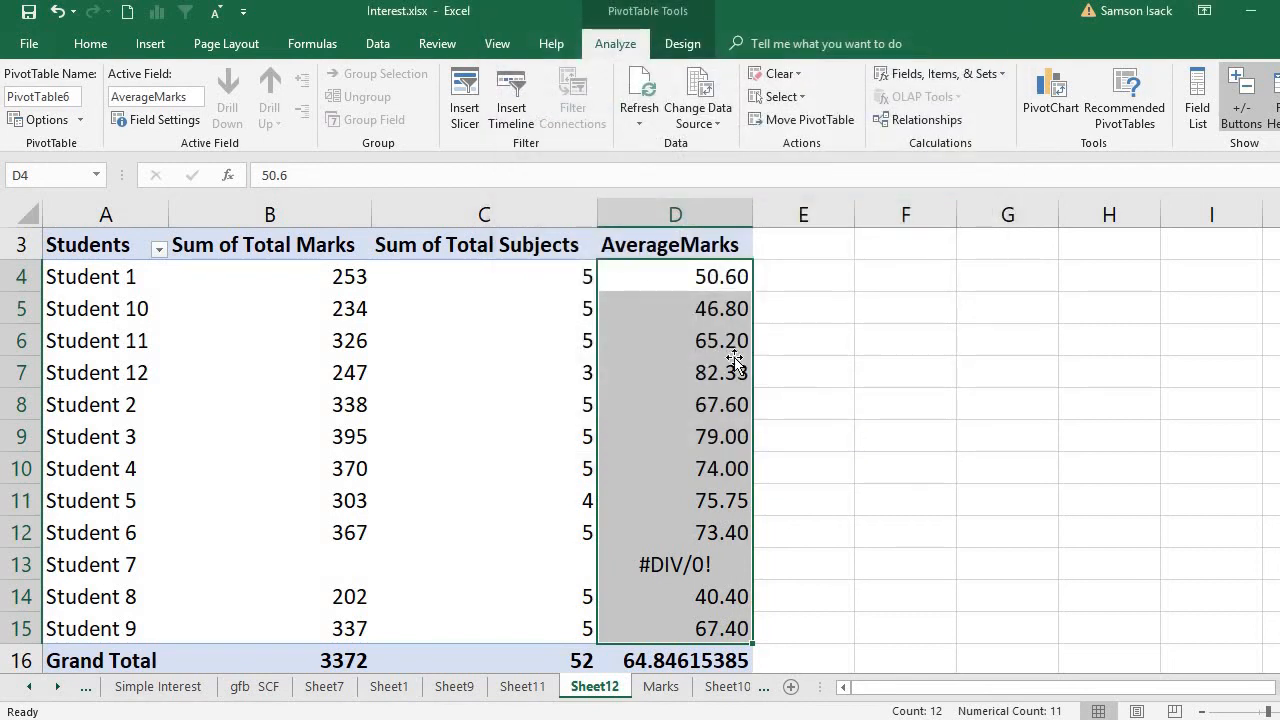
- Examine Student 7's total marks, total subjects and AverageMarks cells to find the cause of the division error
{"action": "left_click", "coordinate": [734, 364]}
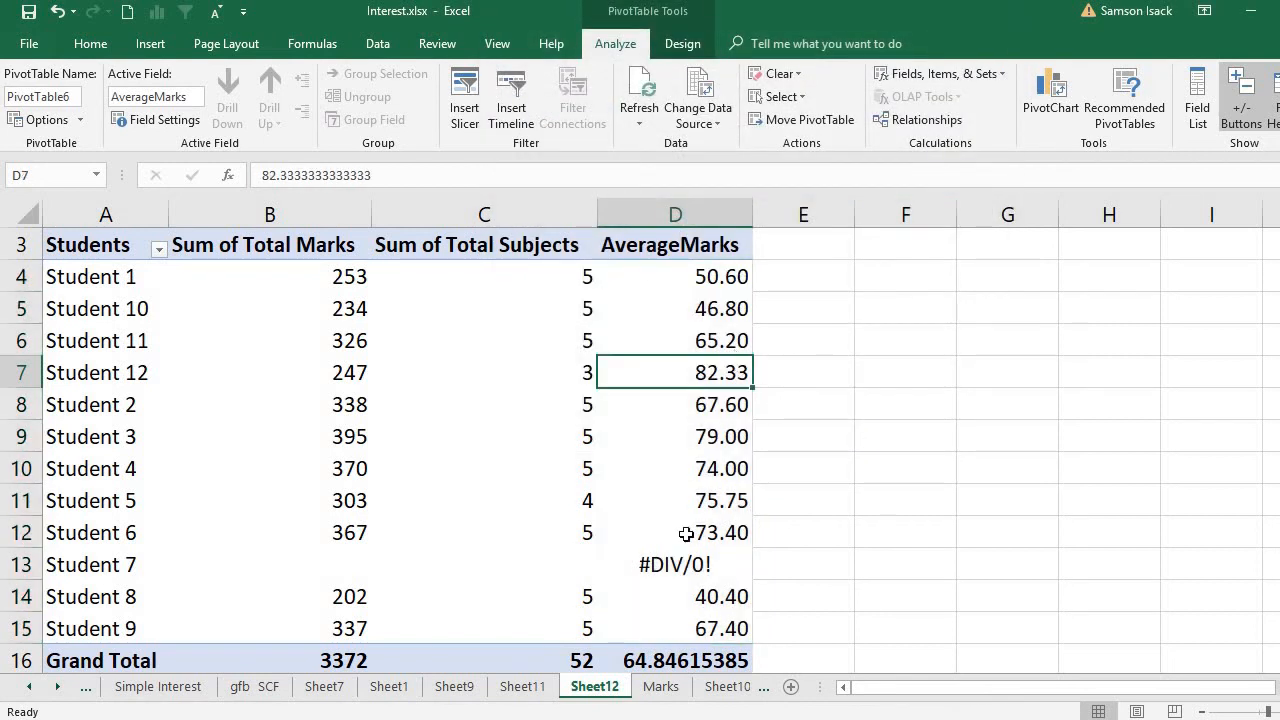
{"action": "left_click", "coordinate": [645, 564]}
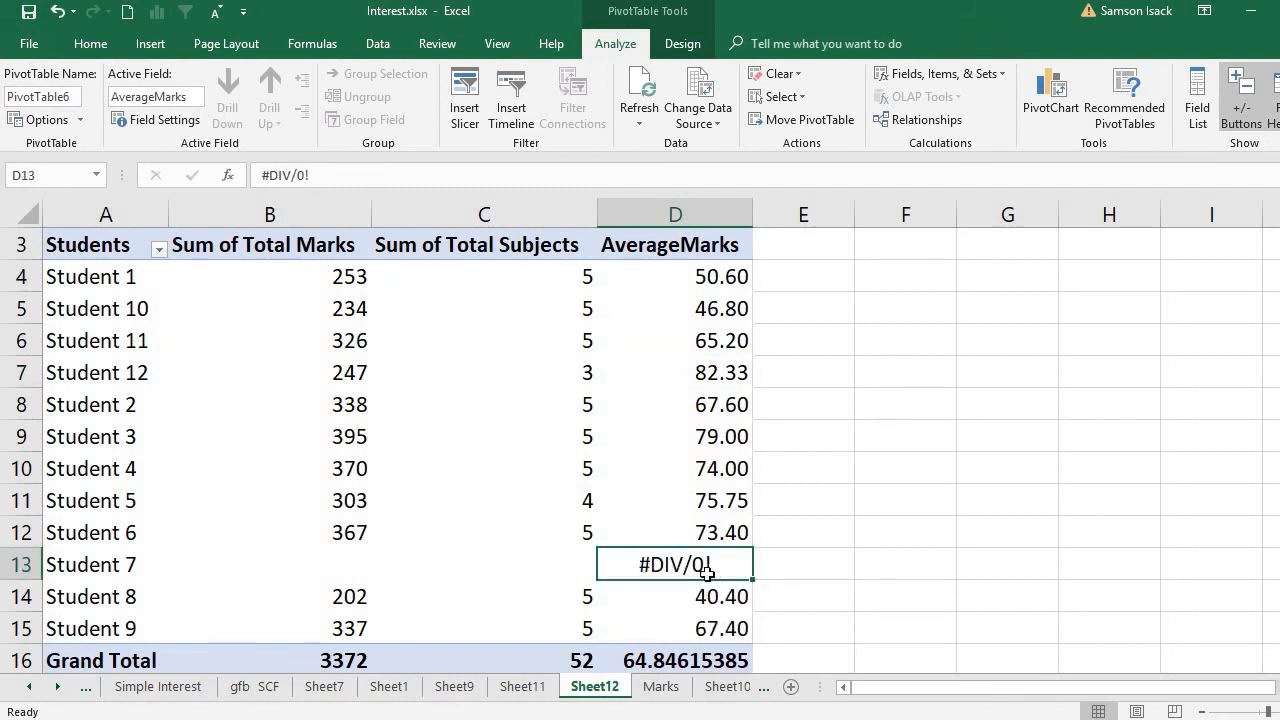
{"action": "left_click", "coordinate": [314, 564]}
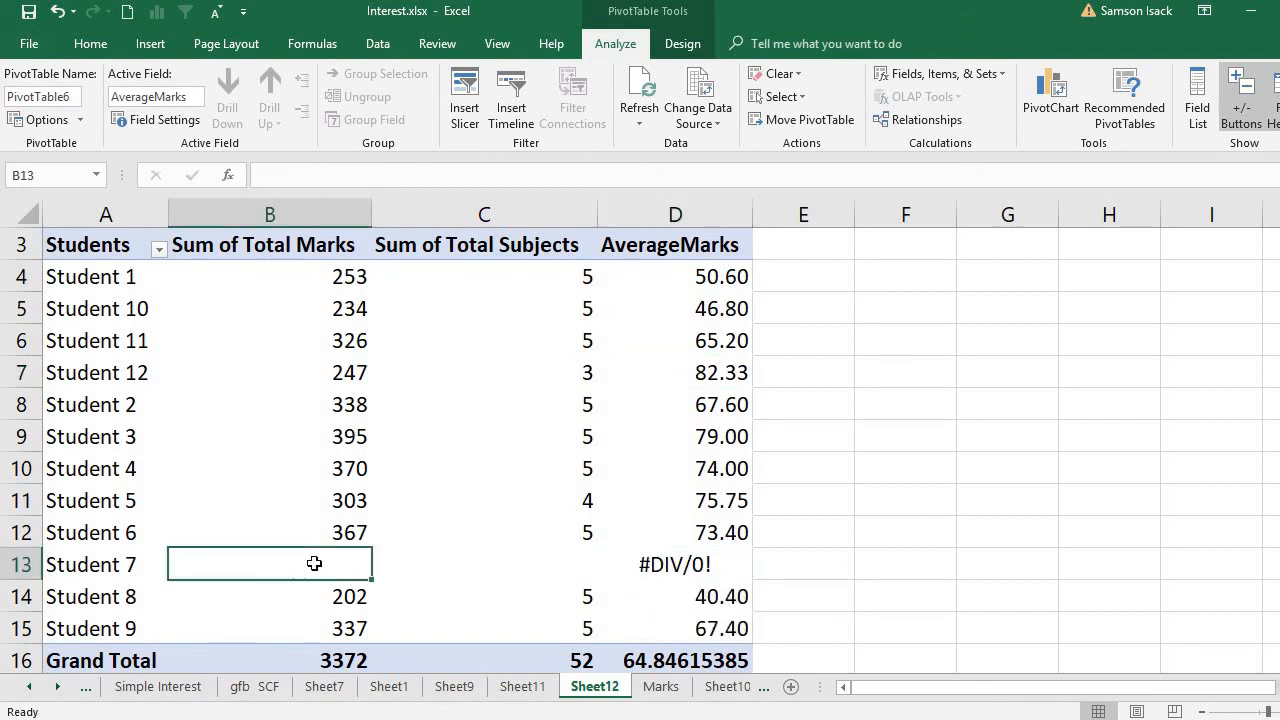
{"action": "left_click", "coordinate": [510, 564]}
{"action": "left_click", "coordinate": [288, 564]}
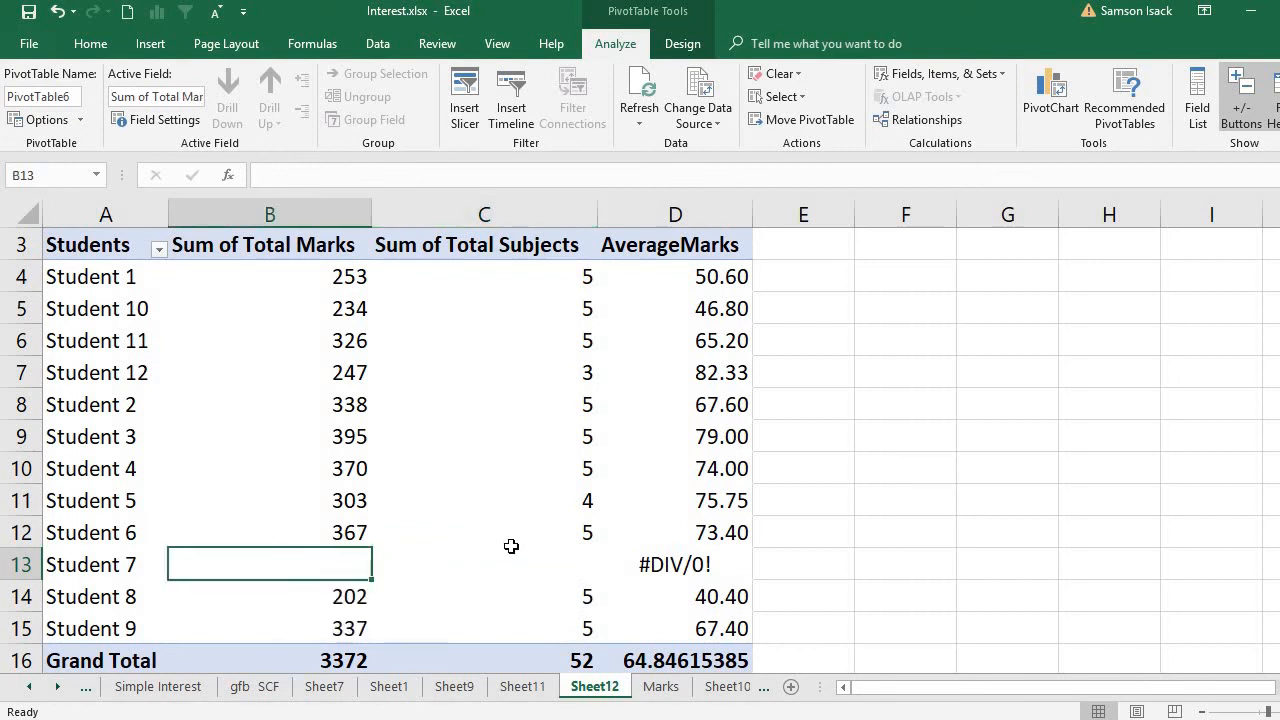
{"action": "left_click", "coordinate": [511, 556]}
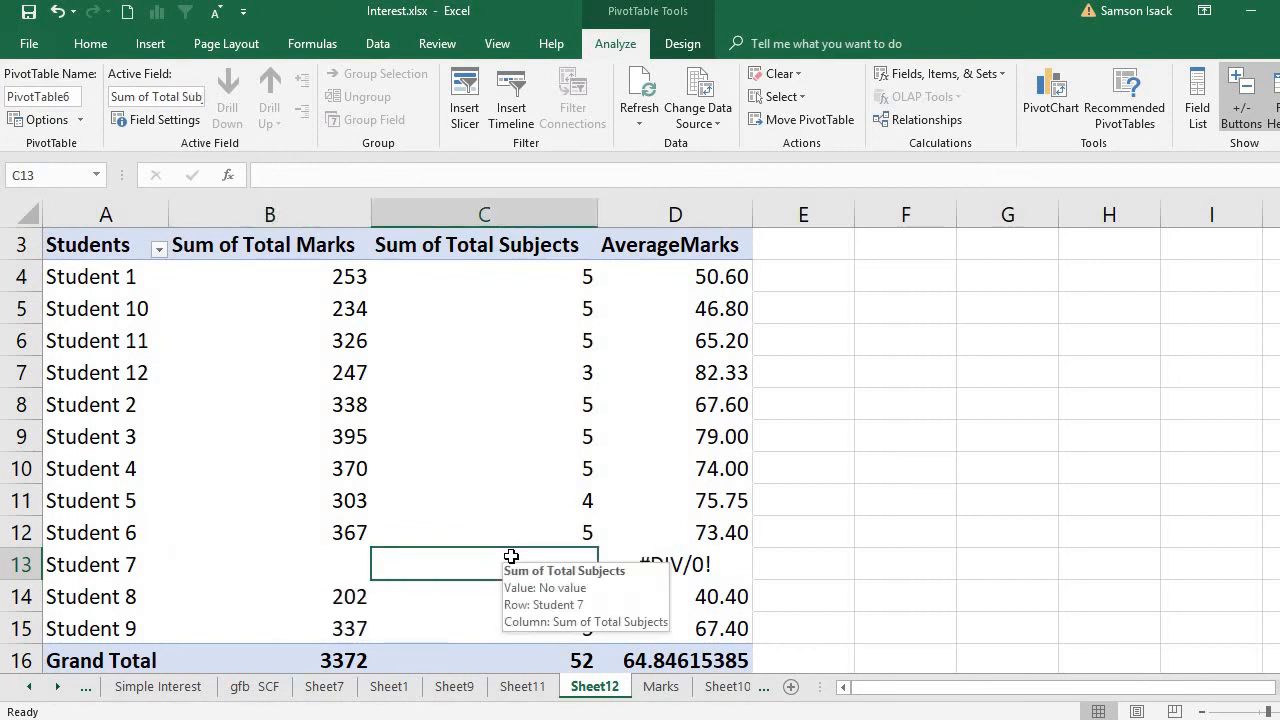
{"action": "left_click", "coordinate": [684, 571]}
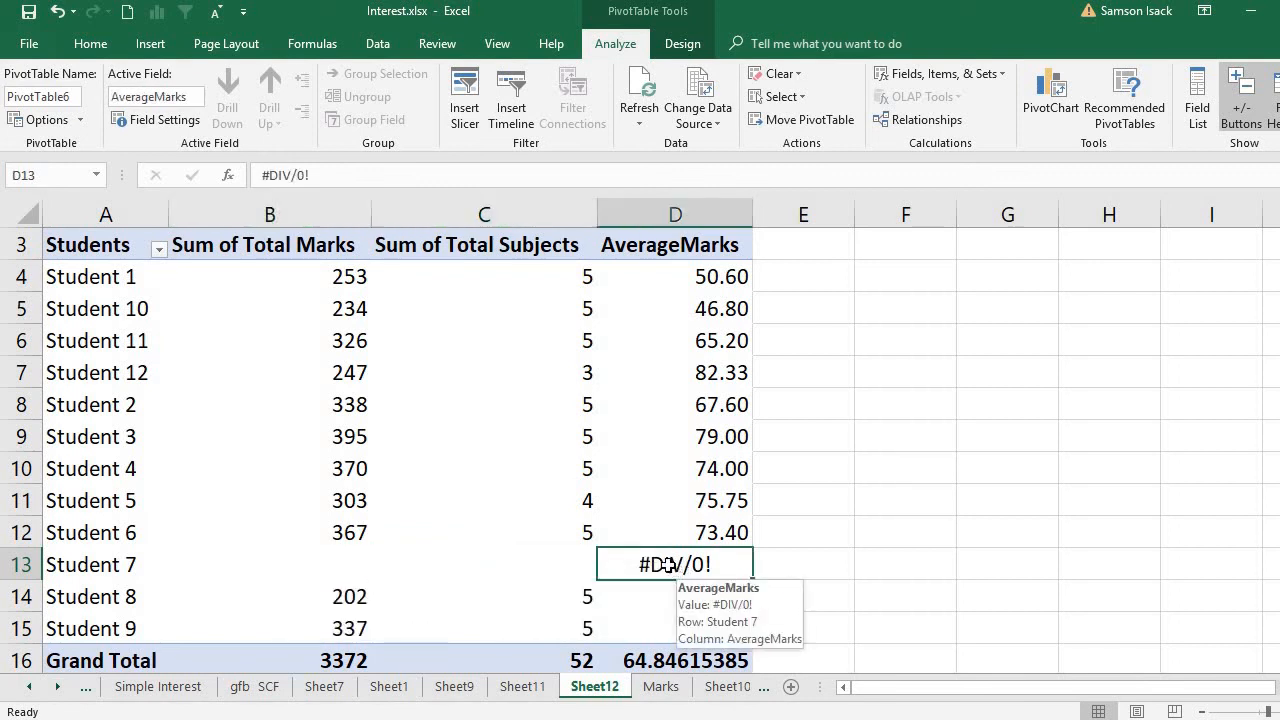
- Set the PivotTable options to show 0 for error values
{"action": "right_click", "coordinate": [579, 481]}
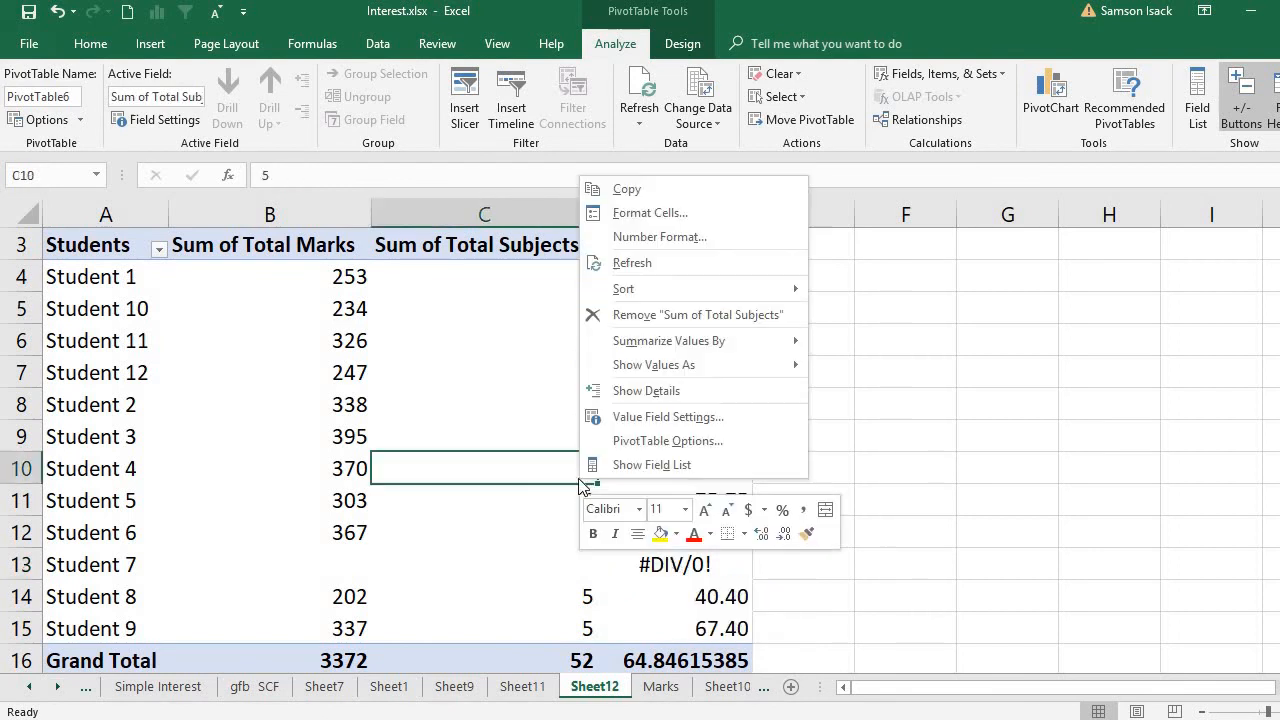
{"action": "left_click", "coordinate": [729, 443]}
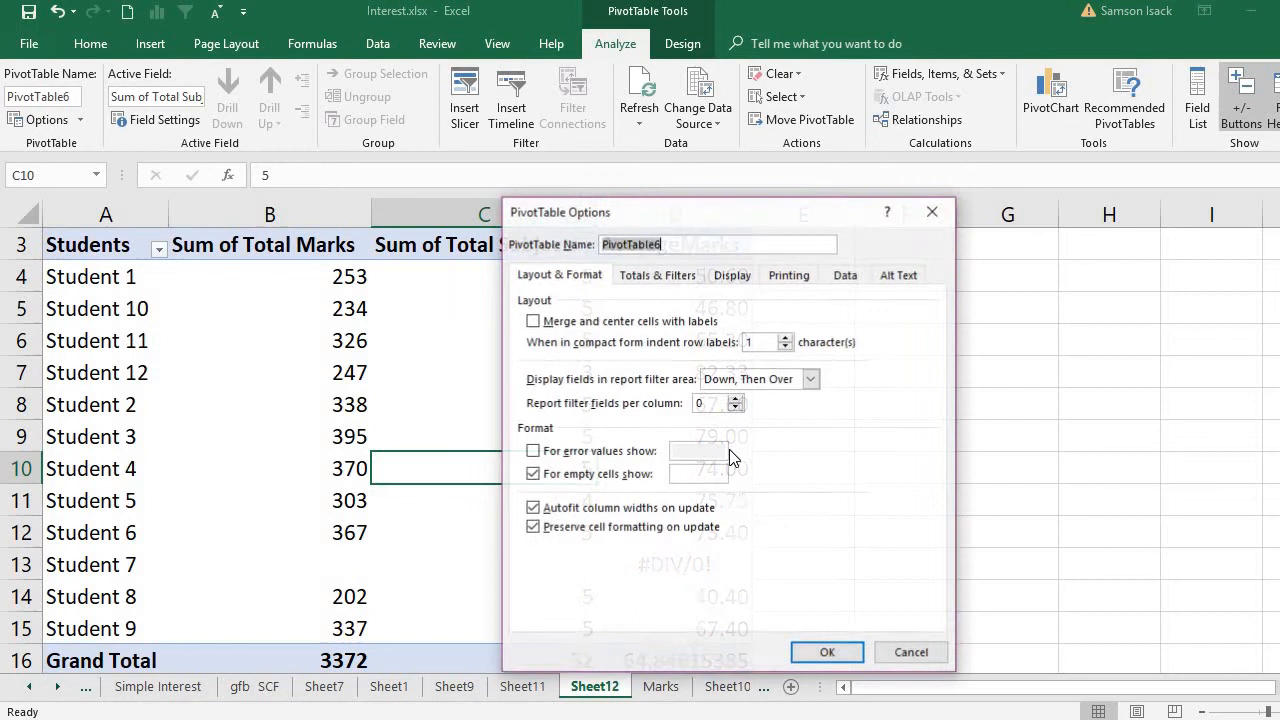
{"action": "left_click", "coordinate": [533, 451]}
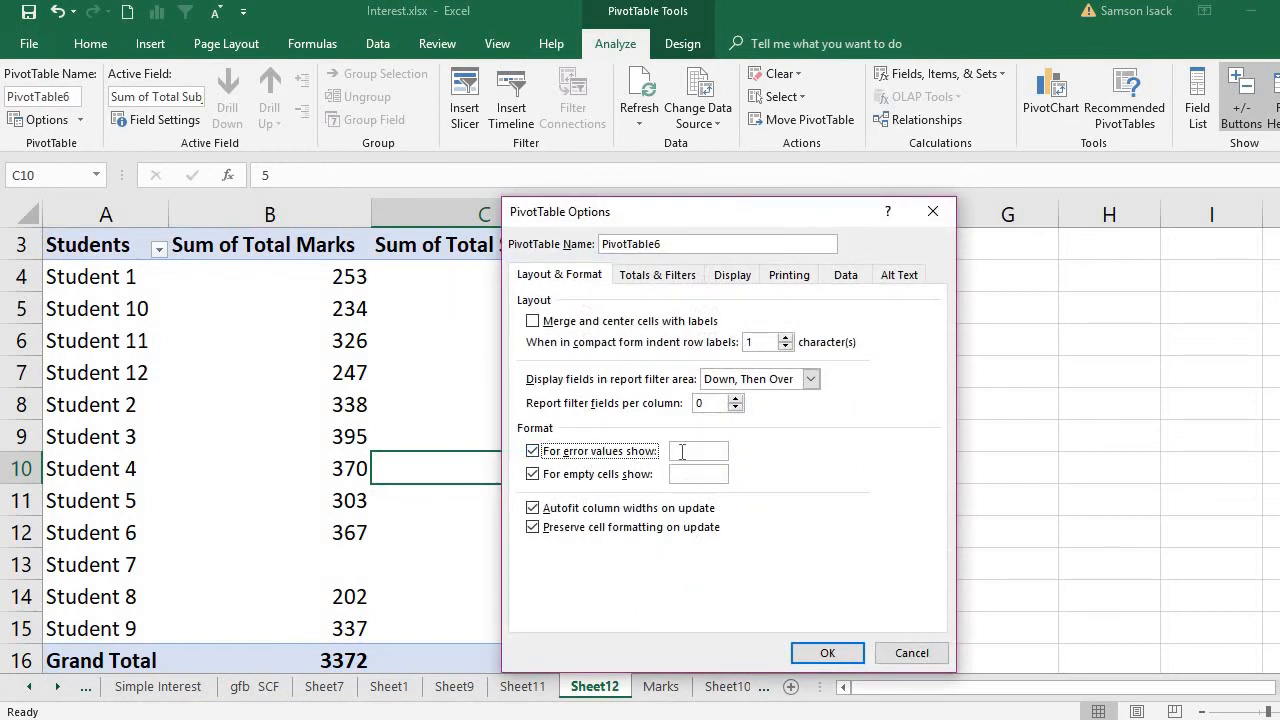
{"action": "left_click", "coordinate": [682, 452]}
{"action": "left_click", "coordinate": [838, 652]}
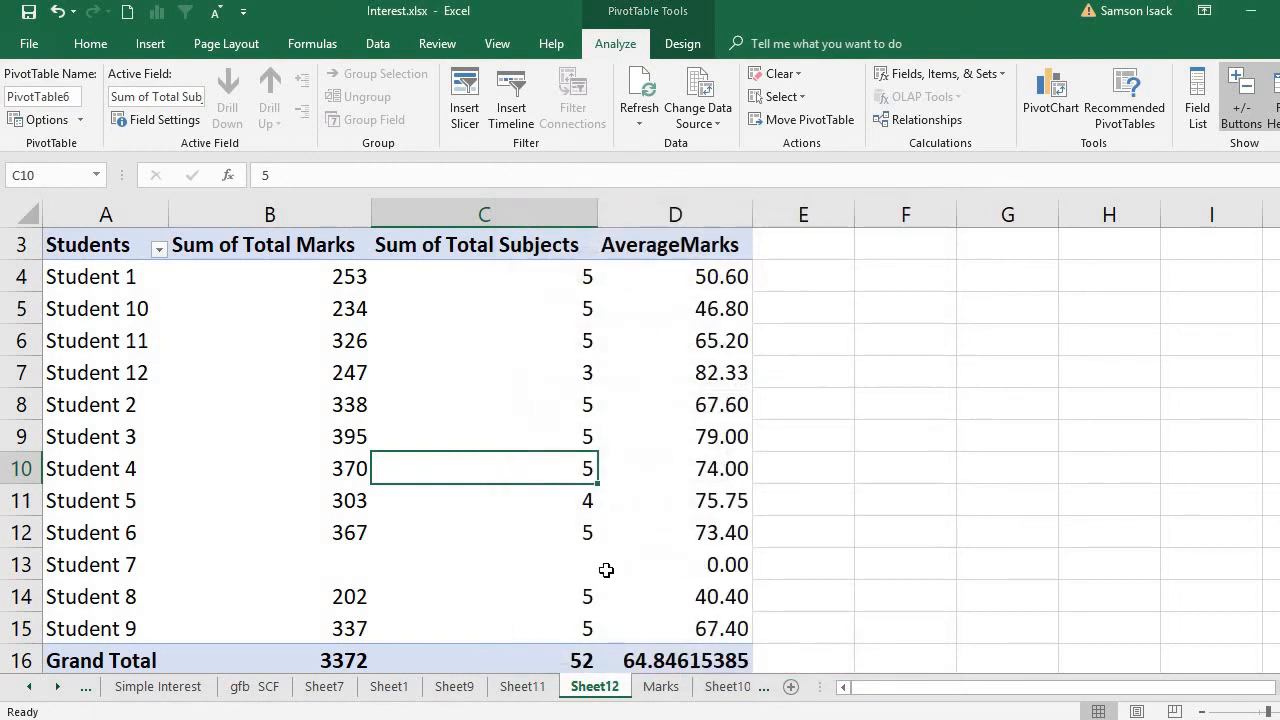
- Review the AverageMarks column against the total marks and total subjects, including Student 7's row
{"action": "left_click", "coordinate": [606, 568]}
{"action": "left_click", "coordinate": [586, 436]}
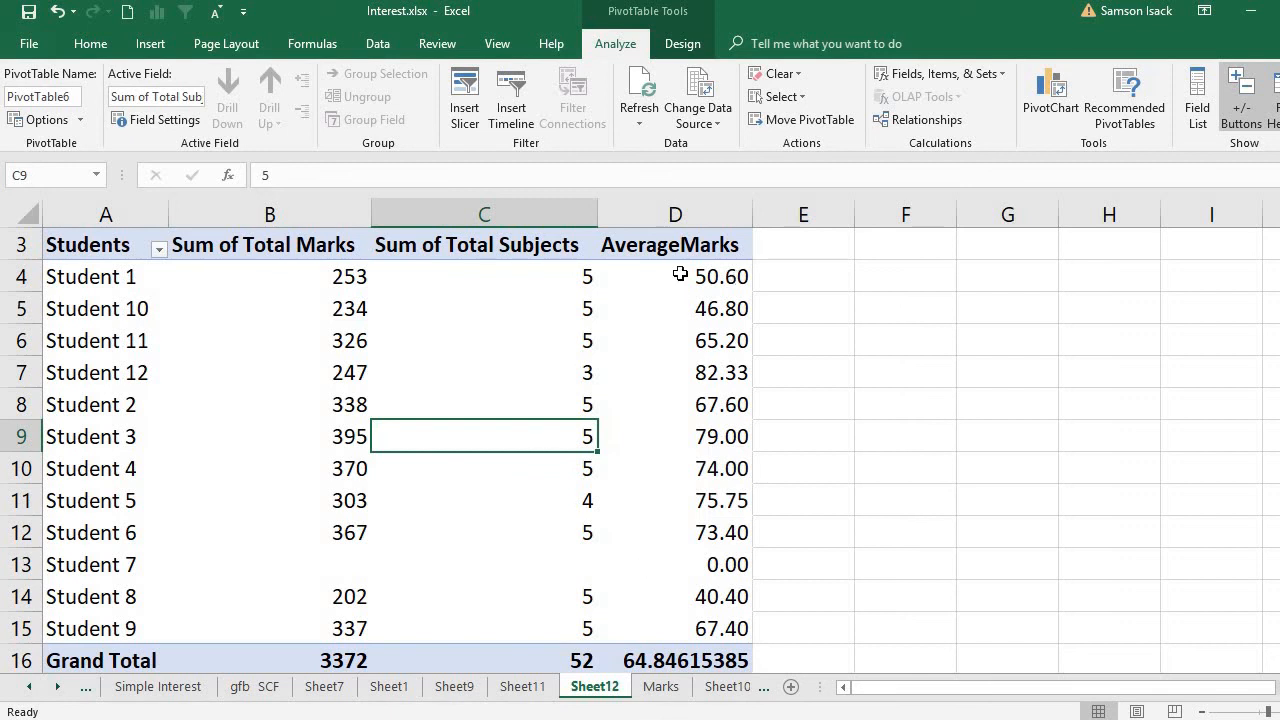
{"action": "left_click_drag", "start_coordinate": [677, 277], "coordinate": [714, 606]}
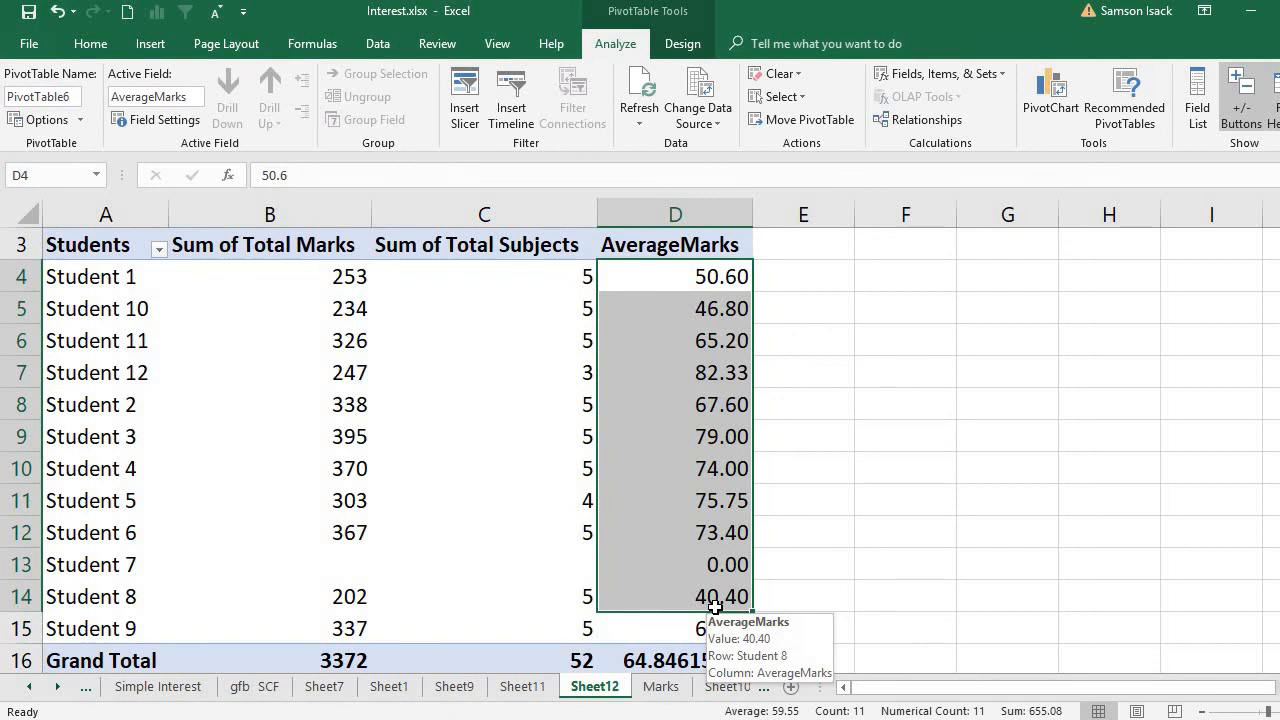
{"action": "left_click", "coordinate": [696, 288]}
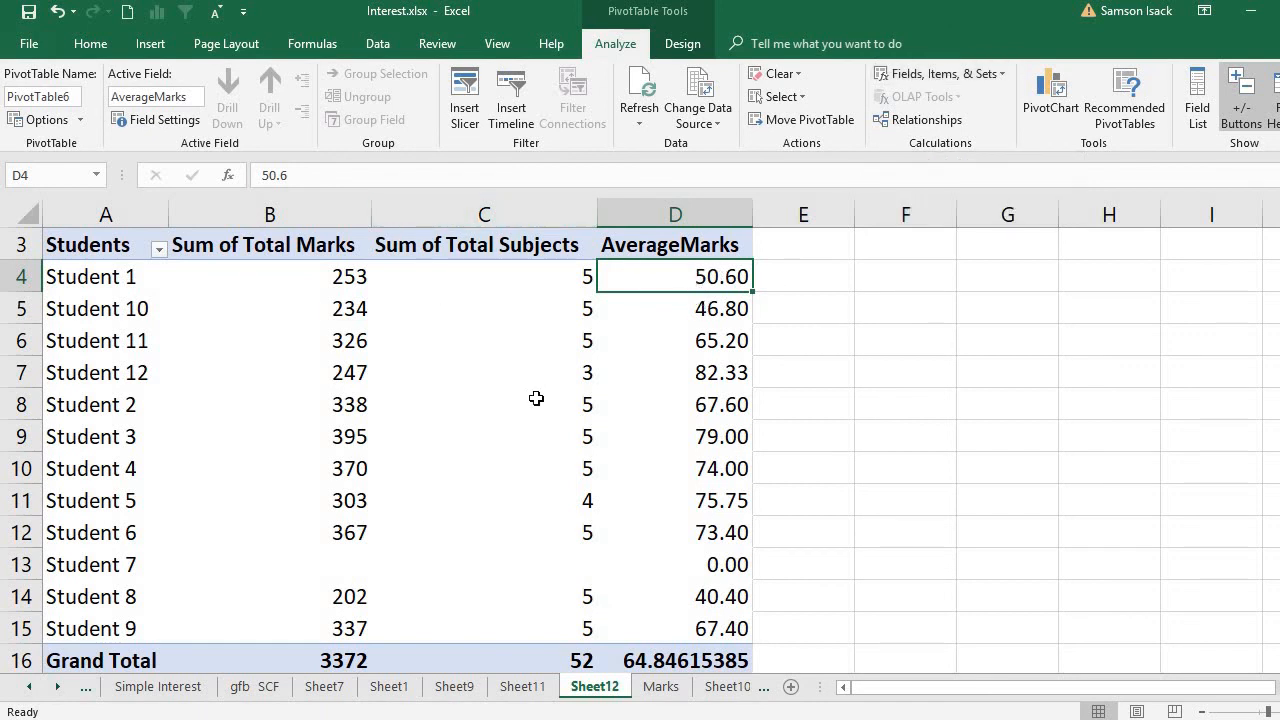
{"action": "mouse_move", "coordinate": [491, 430]}
{"action": "mouse_move", "coordinate": [694, 375]}
{"action": "mouse_move", "coordinate": [196, 271]}
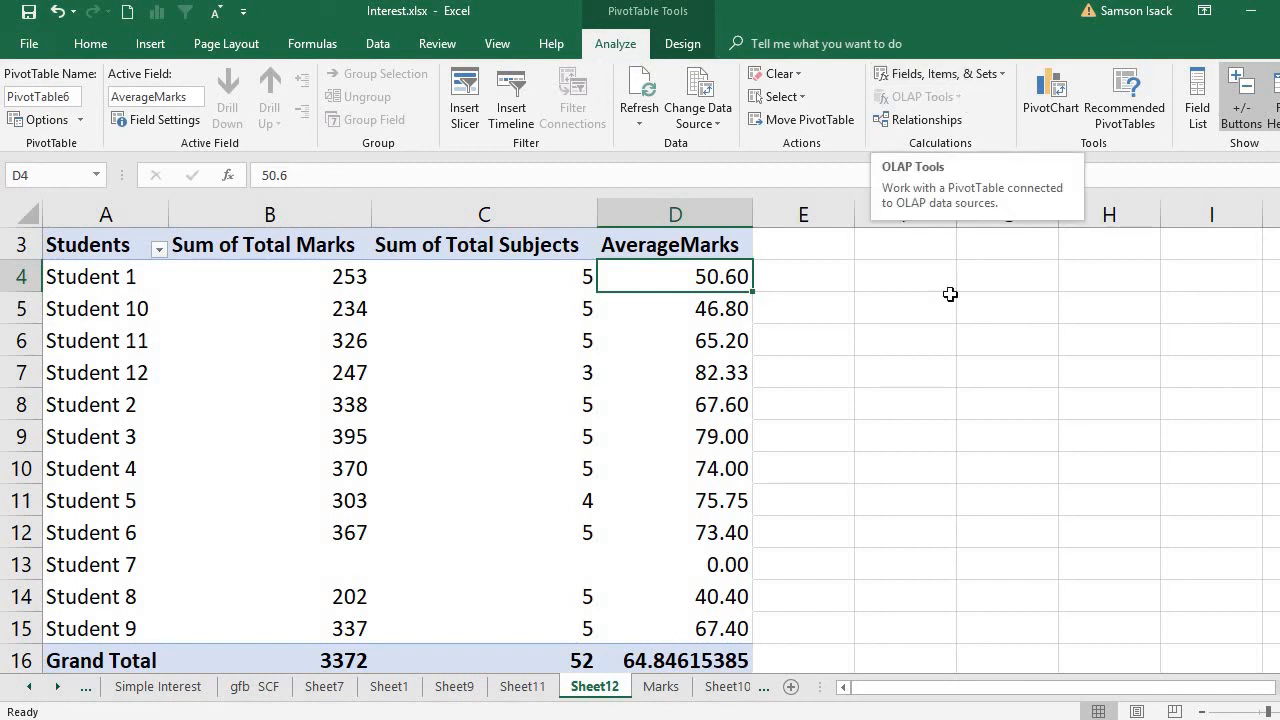
- Select a cell outside the PivotTable and one inside it to compare when the PivotTable tools are available
{"action": "left_click", "coordinate": [945, 325]}
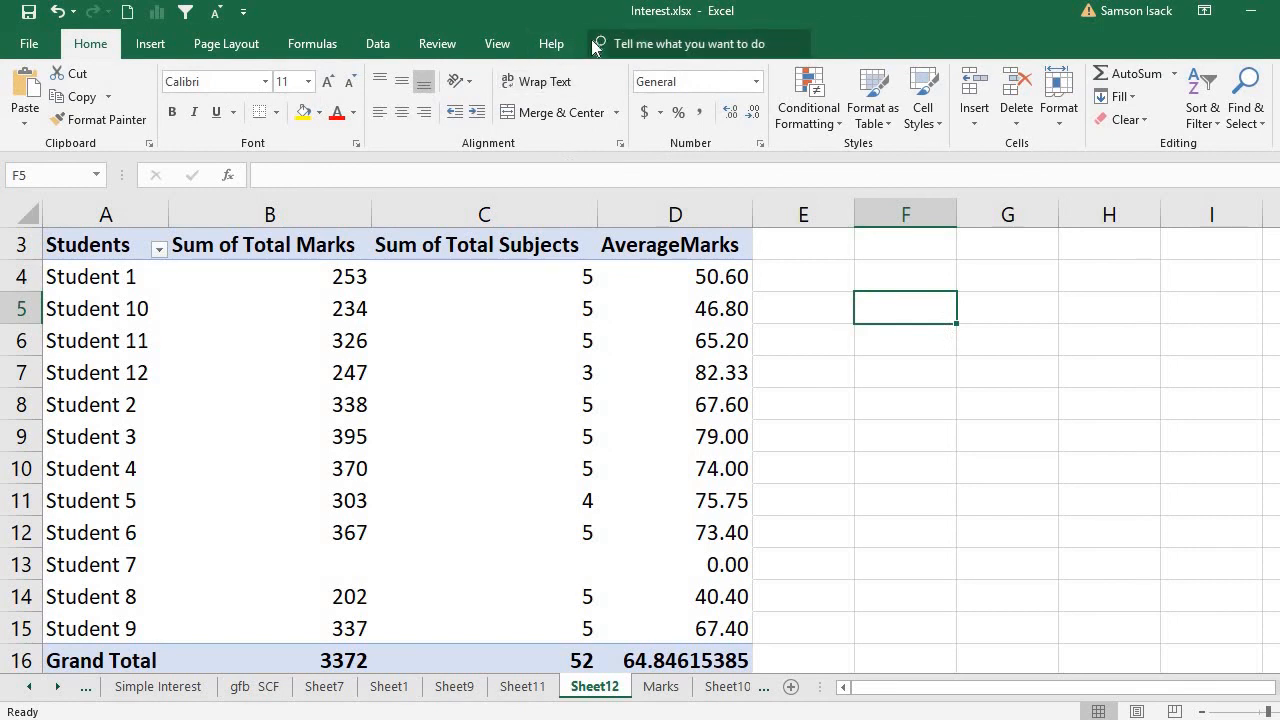
{"action": "left_click", "coordinate": [663, 351]}
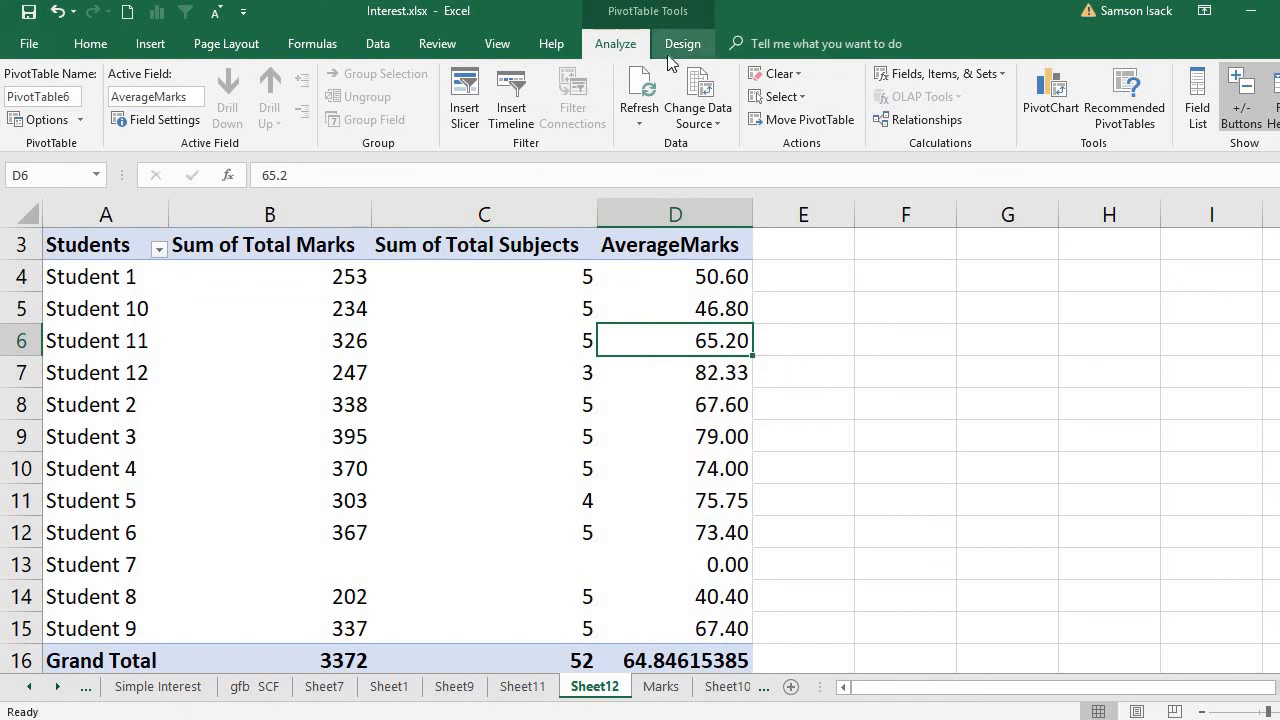
{"action": "mouse_move", "coordinate": [536, 444]}
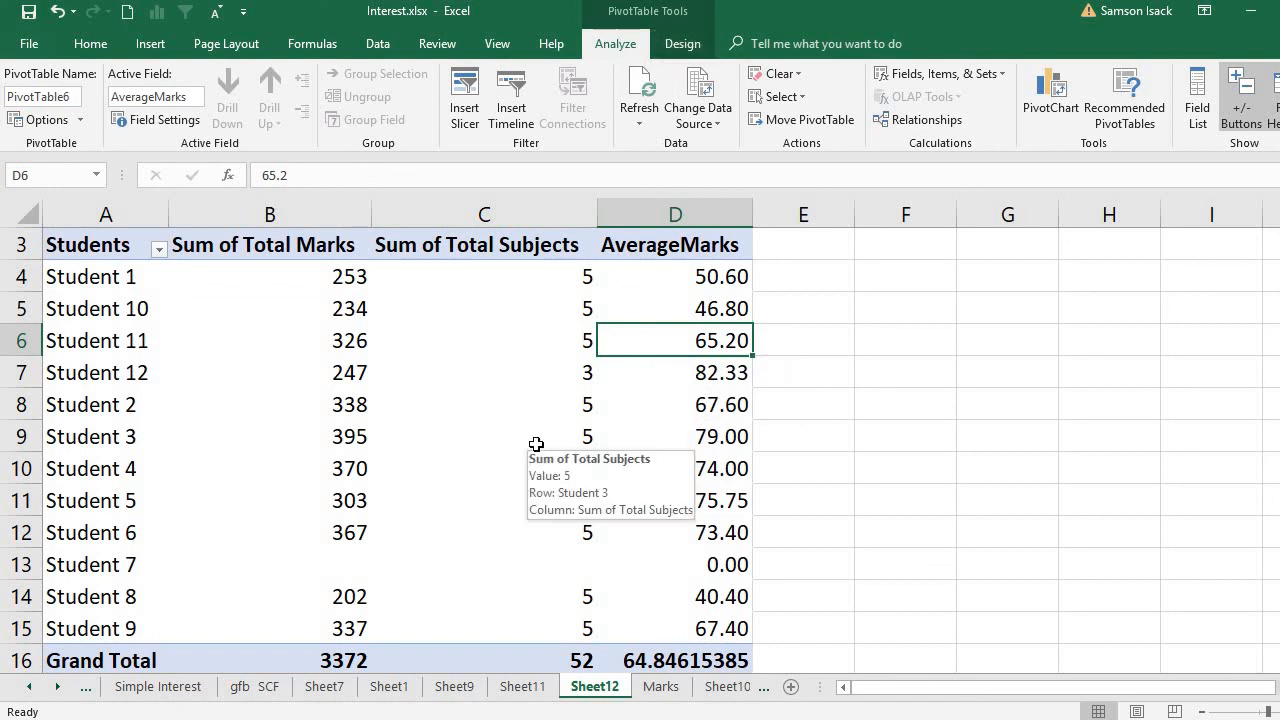